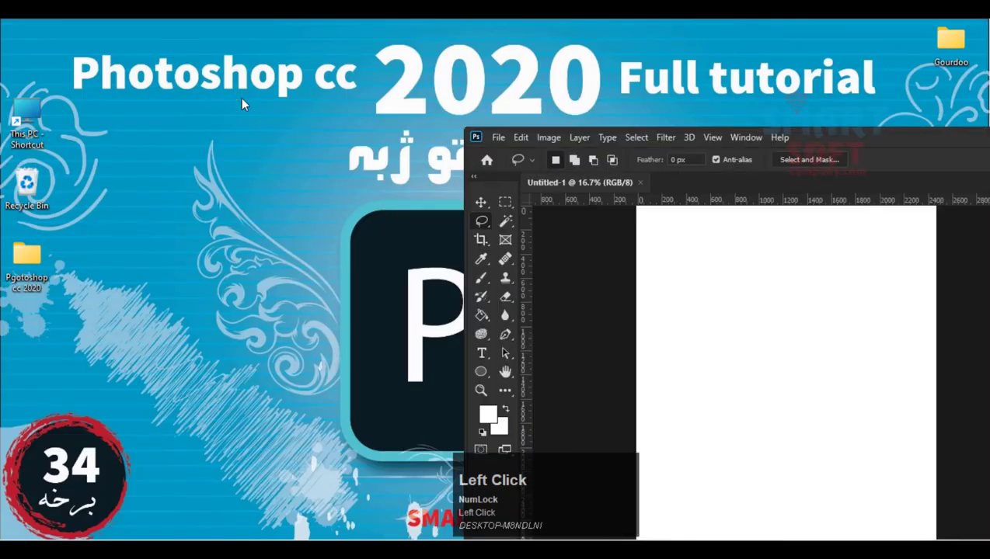
# Open the folder 34 inside the desktop folder Pgotoshop cc 2020.
pyautogui.doubleClick(44, 265)
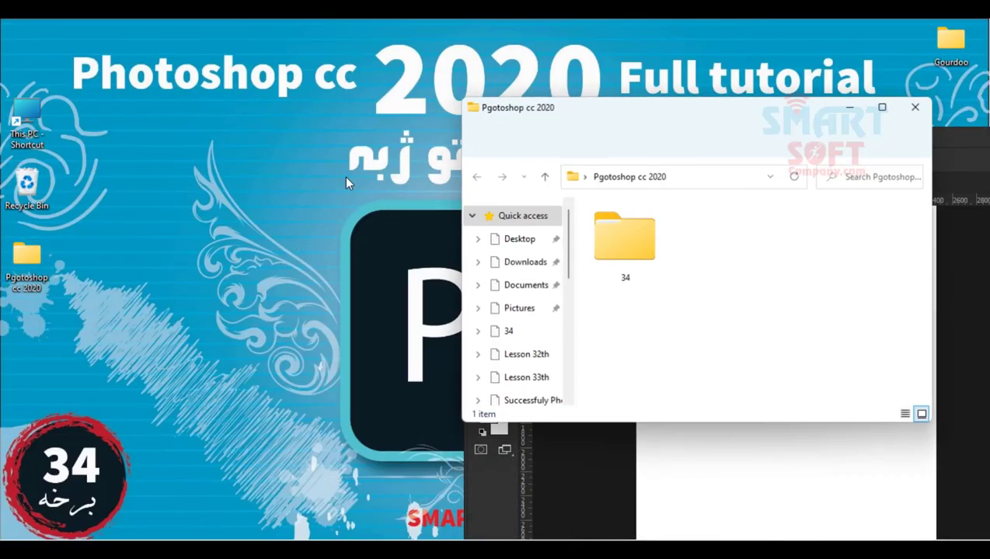
pyautogui.click(555, 241)
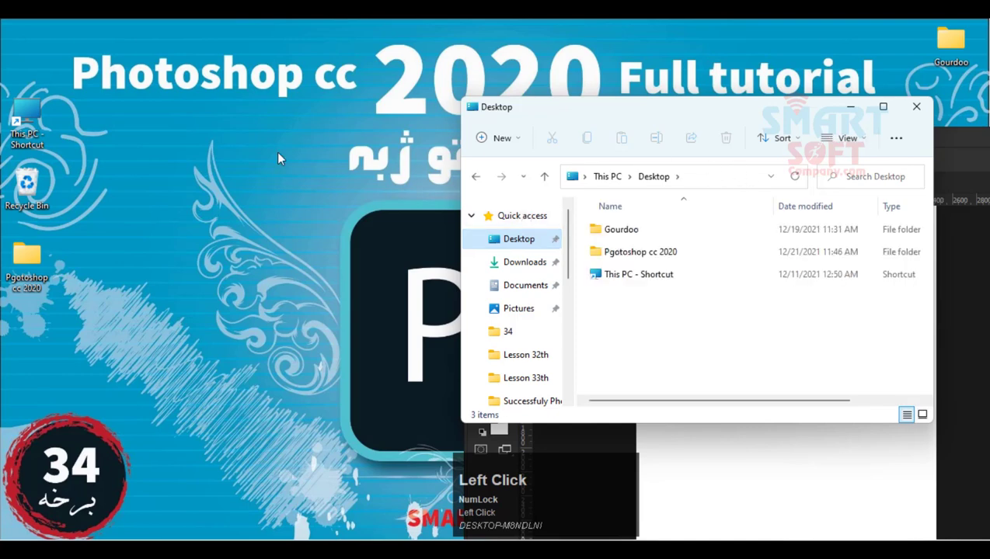
pyautogui.click(630, 252)
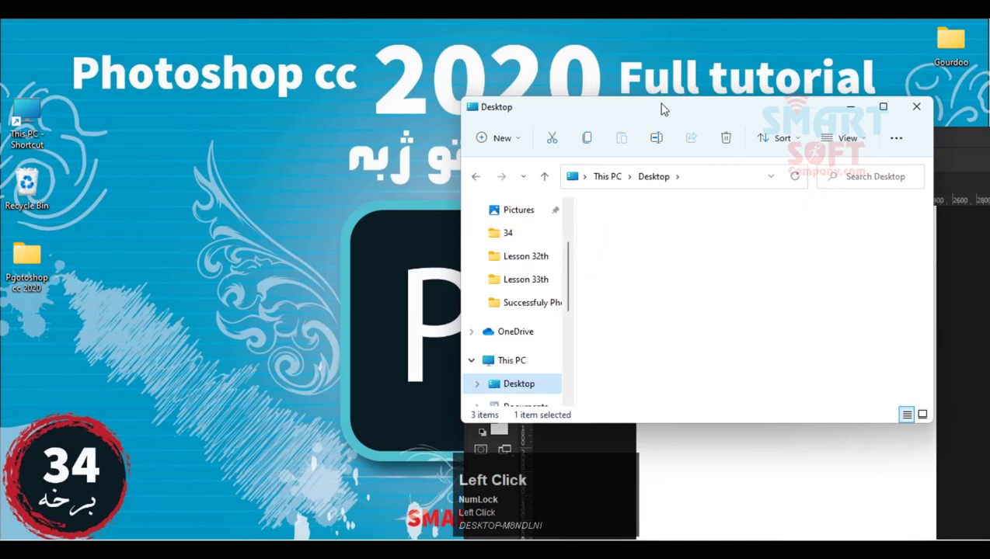
pyautogui.moveTo(665, 109); pyautogui.dragTo(224, 85)
pyautogui.click(191, 208)
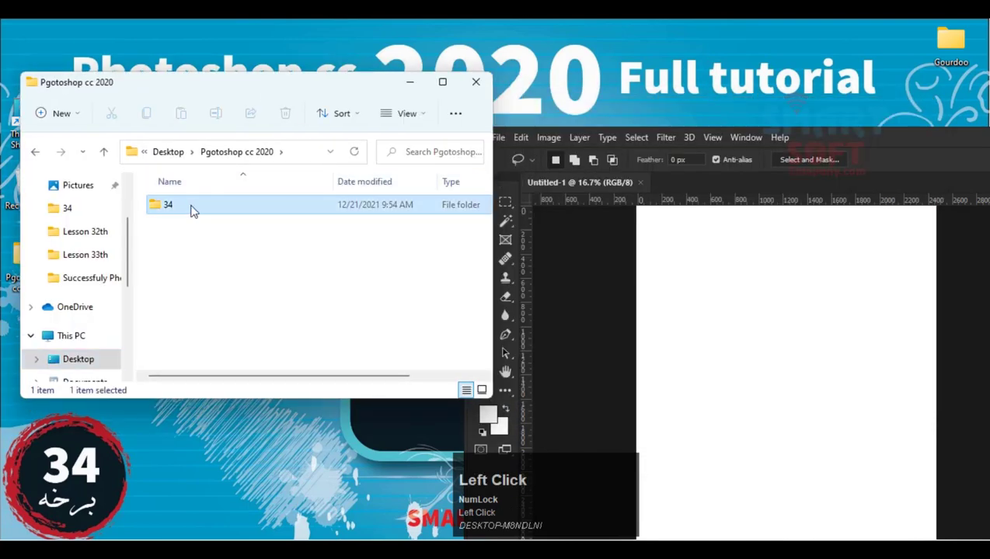
pyautogui.press('Return')
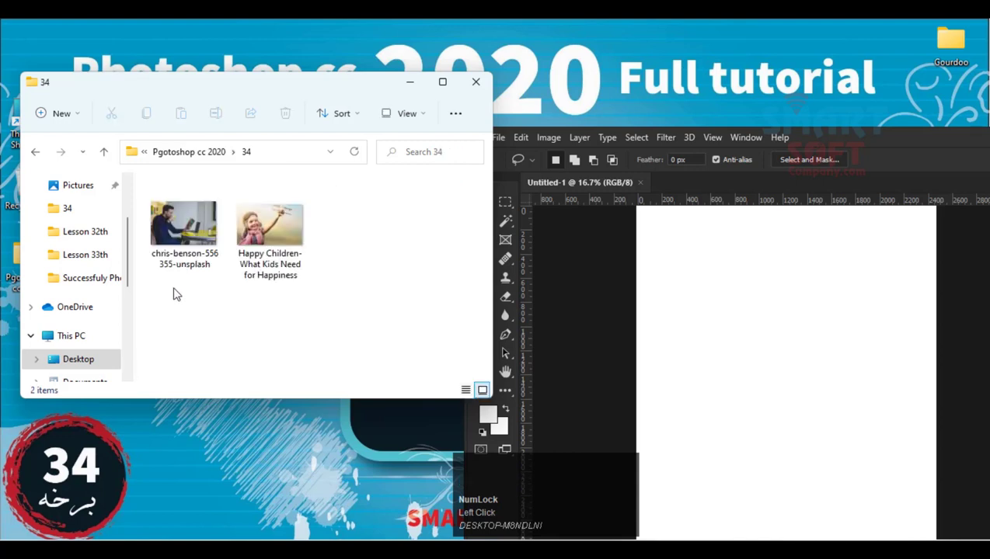
# Open both photos from the folder 34 as separate documents in Photoshop.
pyautogui.moveTo(185, 311); pyautogui.dragTo(360, 229)
pyautogui.moveTo(263, 270); pyautogui.dragTo(365, 179)
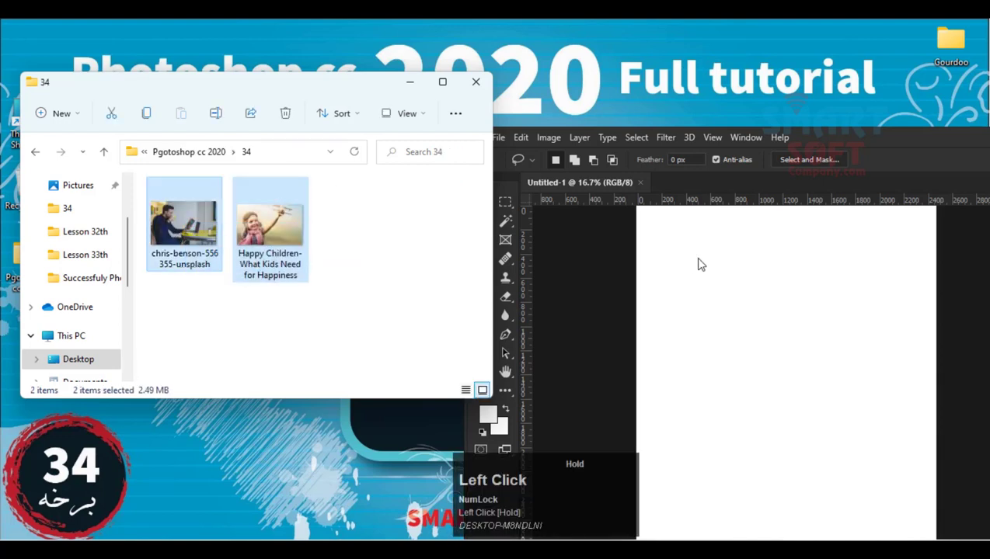
pyautogui.moveTo(723, 198)
pyautogui.mouseDown()
pyautogui.moveTo(731, 190)
pyautogui.moveTo(718, 181)
pyautogui.mouseUp()
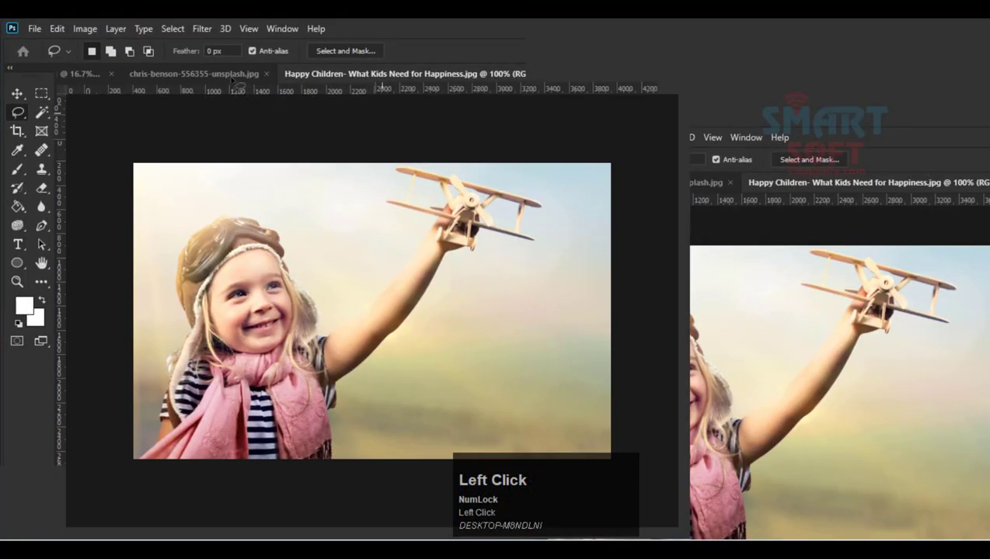
# Bring up the photo of the man drinking from a yellow cup and activate the Dodge tool.
pyautogui.click(194, 73)
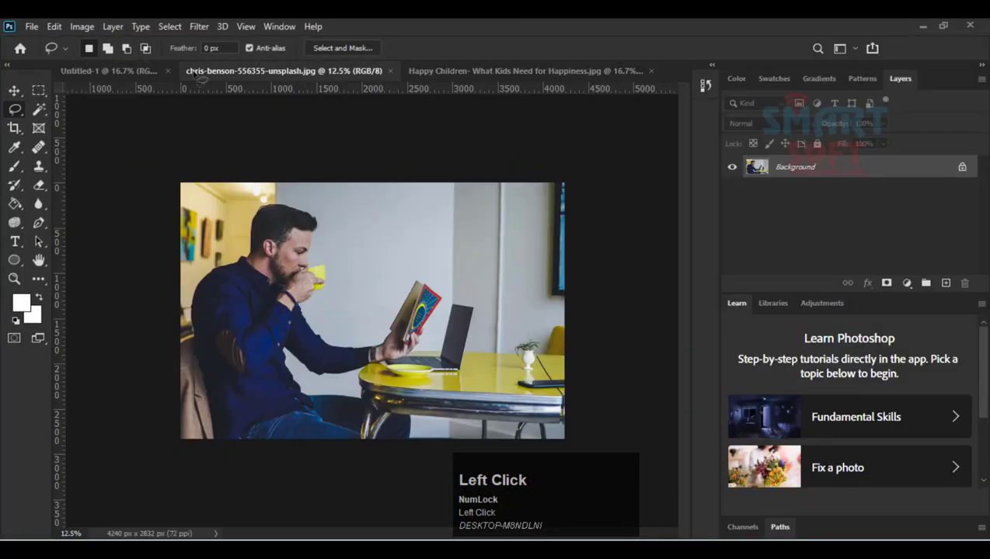
pyautogui.scroll(2, 242, 233)
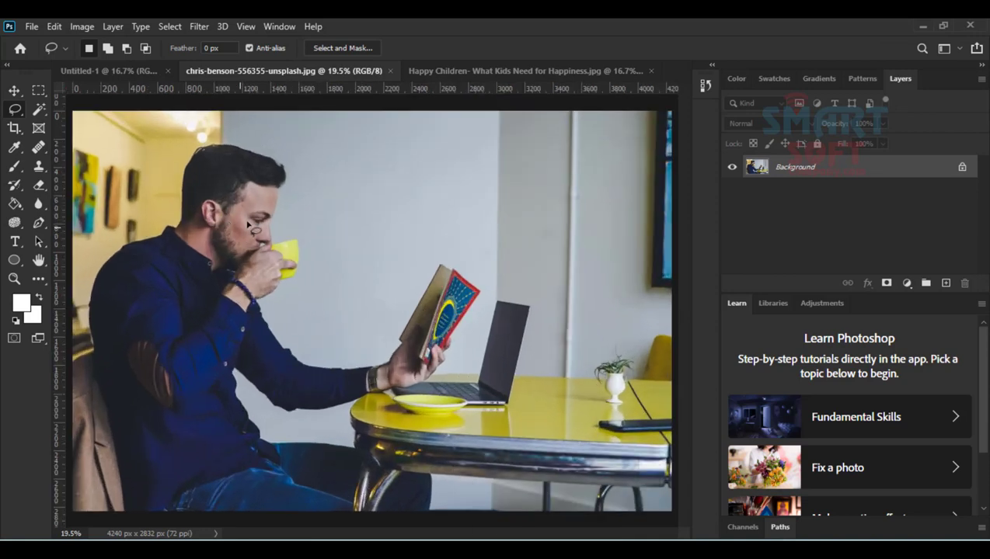
pyautogui.rightClick(15, 224)
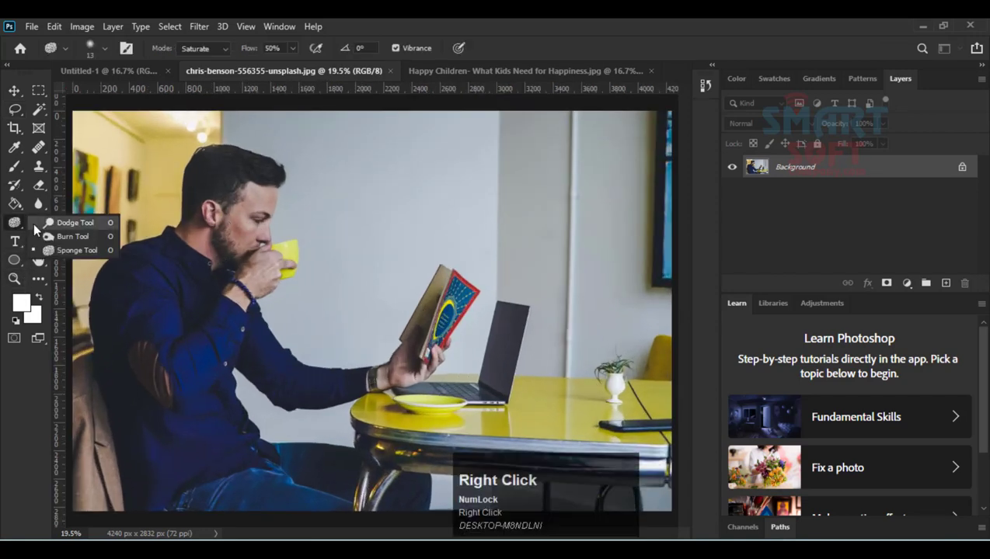
pyautogui.click(38, 223)
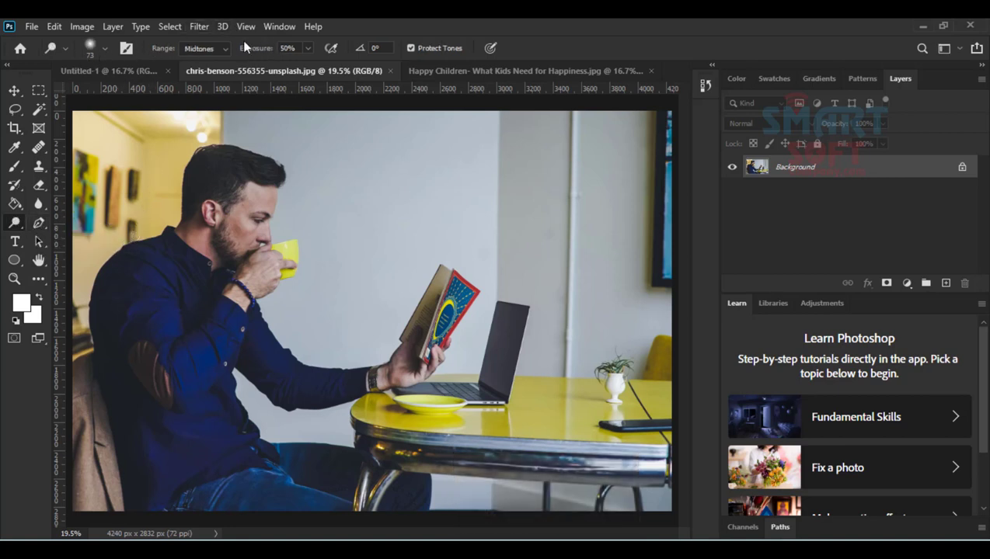
# Duplicate the Background layer of the man's photo.
pyautogui.hotkey('ctrl', '+')
pyautogui.hotkey('ctrl', '+')
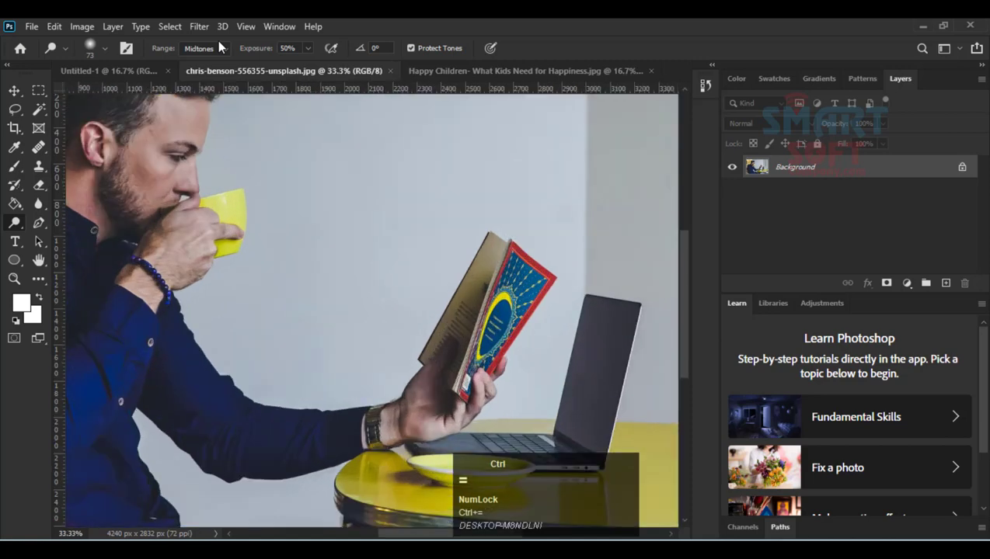
pyautogui.click(208, 229)
pyautogui.moveTo(208, 229); pyautogui.dragTo(478, 311)
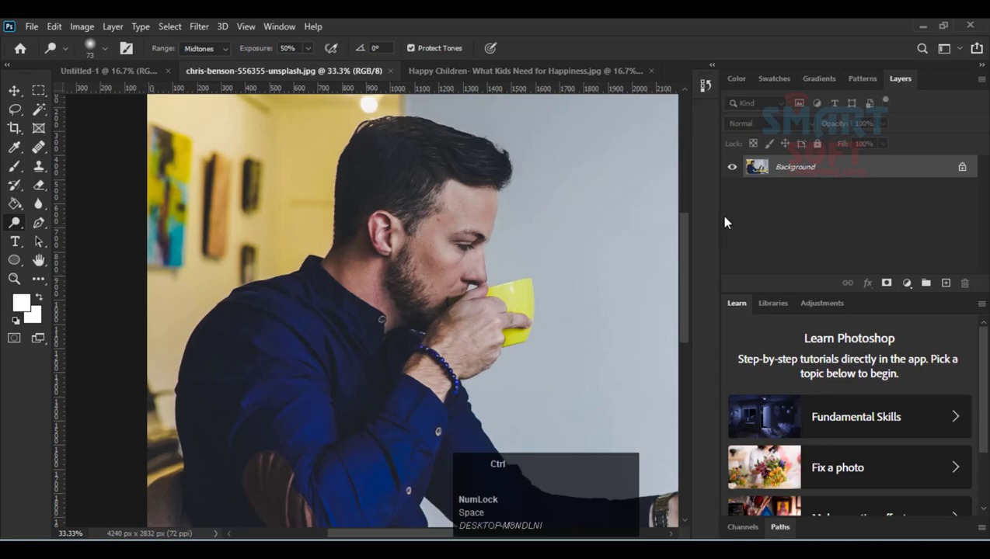
pyautogui.hotkey('ctrl', 'j')
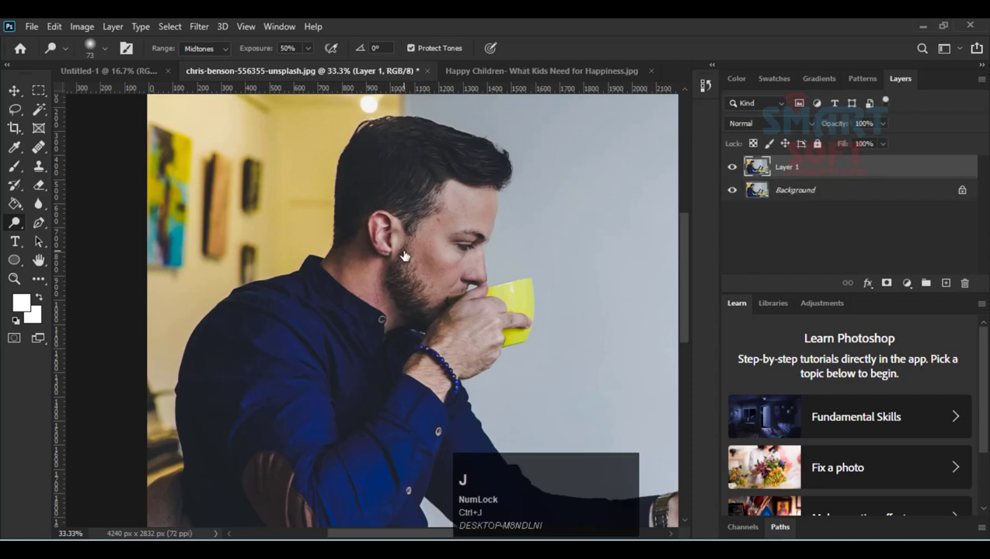
# Lighten the dark skin on the neck behind the ear with the Dodge tool at Midtones range and 50% exposure.
pyautogui.hotkey('ctrl', '=')
pyautogui.hotkey('ctrl', '=')
pyautogui.moveTo(362, 225)
pyautogui.mouseDown()
pyautogui.moveTo(435, 408)
pyautogui.moveTo(437, 443)
pyautogui.mouseUp()
pyautogui.hotkey('ctrl', '=')
pyautogui.hotkey('ctrl', '=')
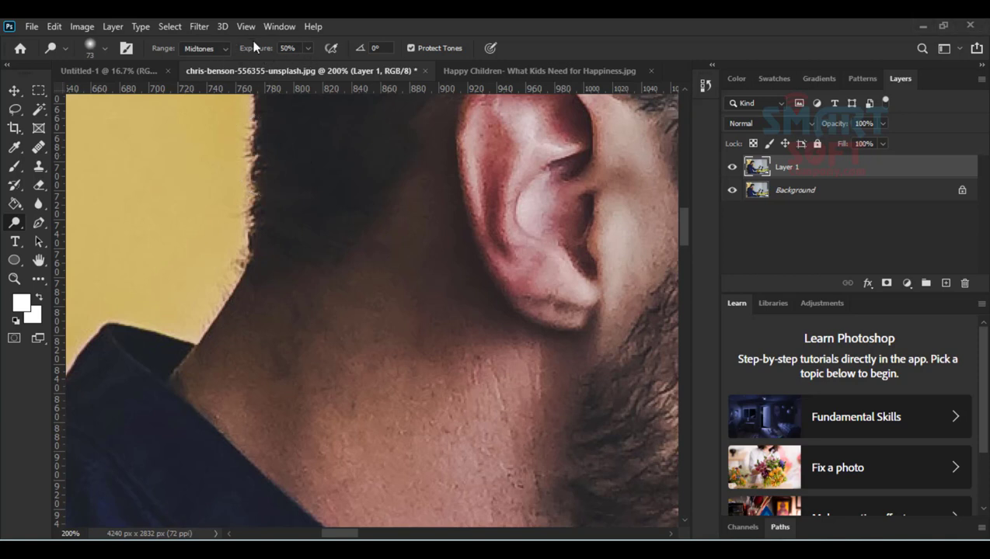
pyautogui.click(291, 49)
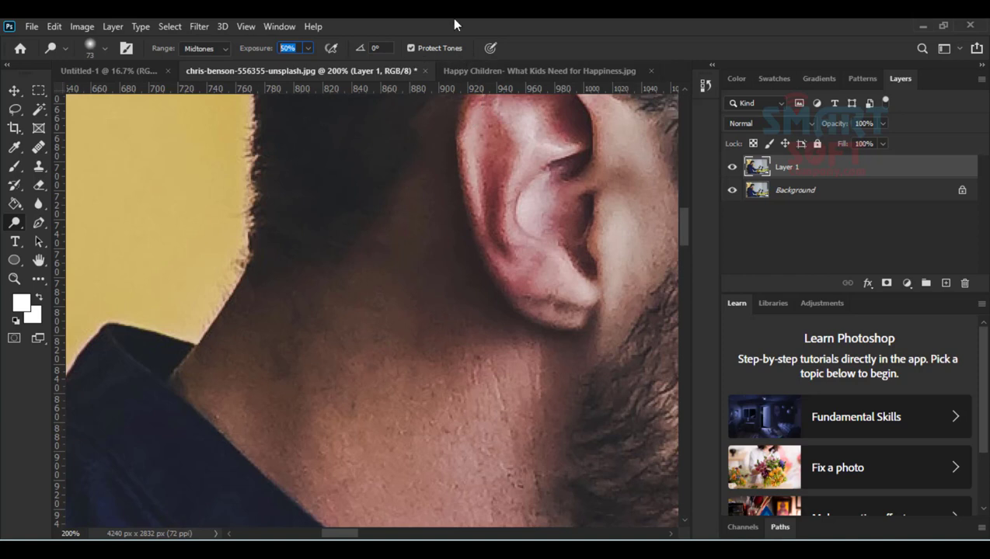
pyautogui.moveTo(390, 180)
pyautogui.mouseDown()
pyautogui.moveTo(413, 337)
pyautogui.moveTo(394, 300)
pyautogui.moveTo(357, 315)
pyautogui.moveTo(386, 371)
pyautogui.moveTo(396, 362)
pyautogui.moveTo(362, 340)
pyautogui.moveTo(253, 314)
pyautogui.moveTo(254, 357)
pyautogui.moveTo(404, 374)
pyautogui.moveTo(469, 363)
pyautogui.moveTo(413, 241)
pyautogui.moveTo(417, 193)
pyautogui.moveTo(400, 227)
pyautogui.mouseUp()
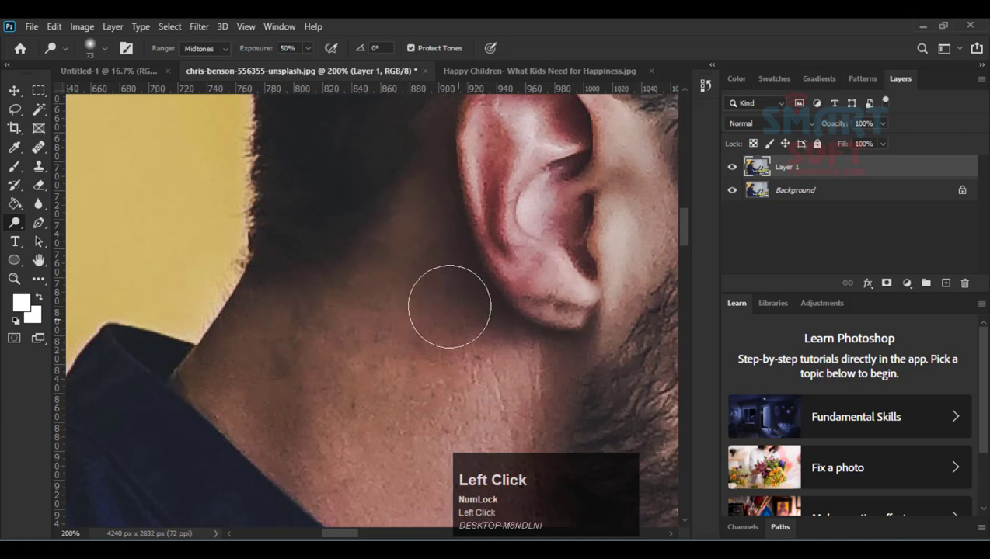
# Reduce the Dodge brush size to 50 and continue lightening the shadowed skin behind the ear.
pyautogui.keyDown('alt'); pyautogui.rightClick(434, 261); pyautogui.keyUp('alt')
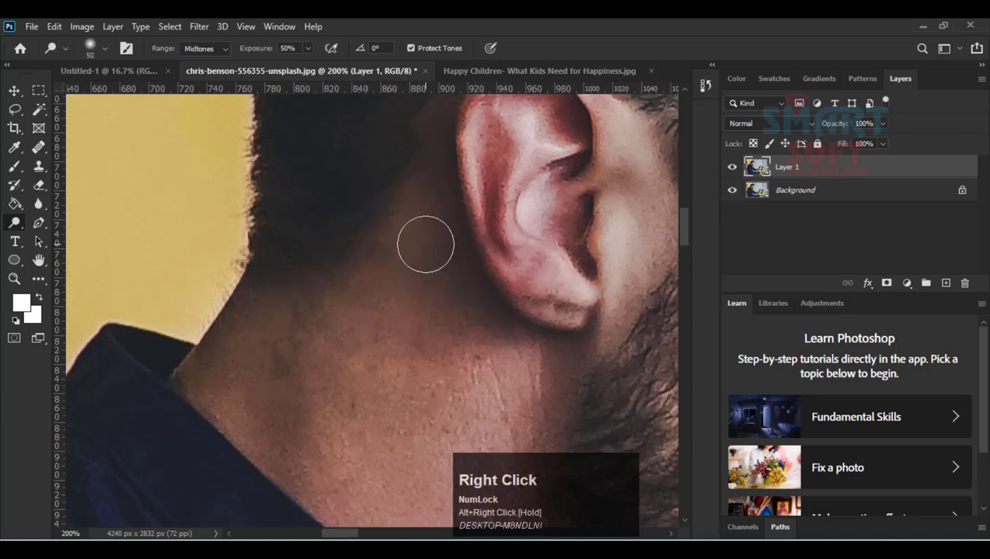
pyautogui.moveTo(451, 264)
pyautogui.mouseDown()
pyautogui.moveTo(508, 320)
pyautogui.moveTo(458, 250)
pyautogui.moveTo(429, 133)
pyautogui.moveTo(363, 278)
pyautogui.moveTo(344, 157)
pyautogui.mouseUp()
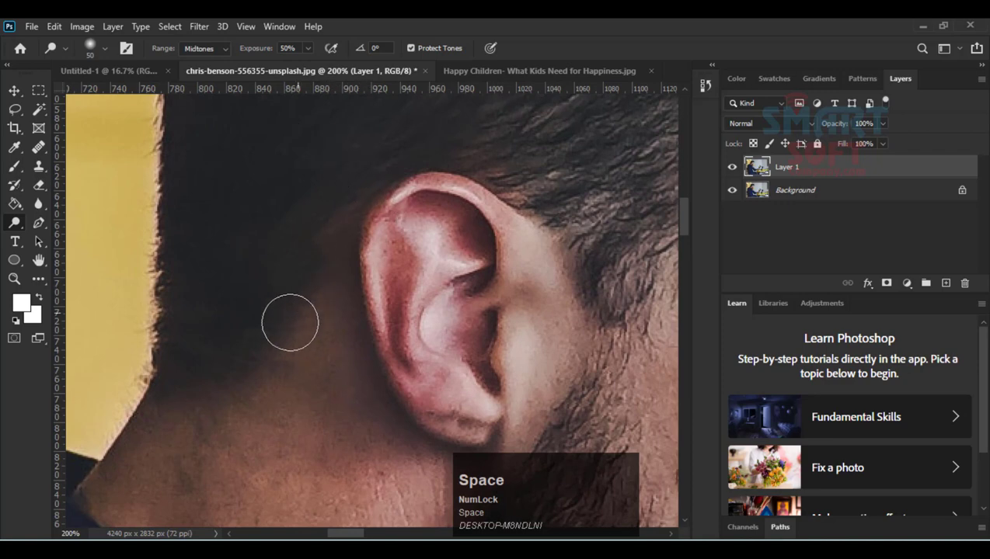
pyautogui.moveTo(305, 333); pyautogui.dragTo(302, 287)
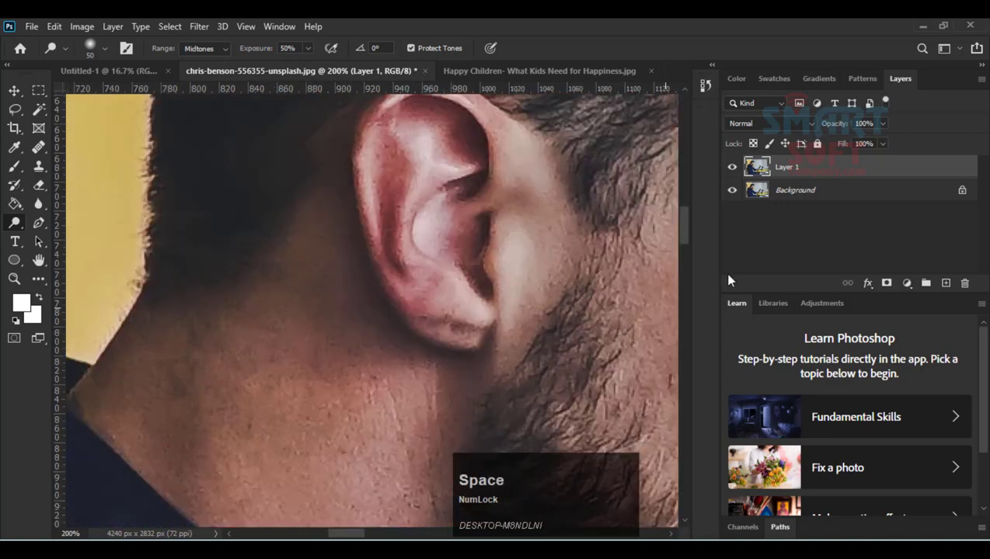
# Toggle the visibility of Layer 1 to compare the dodged neck with the original.
pyautogui.click(732, 171)
pyautogui.click(733, 171)
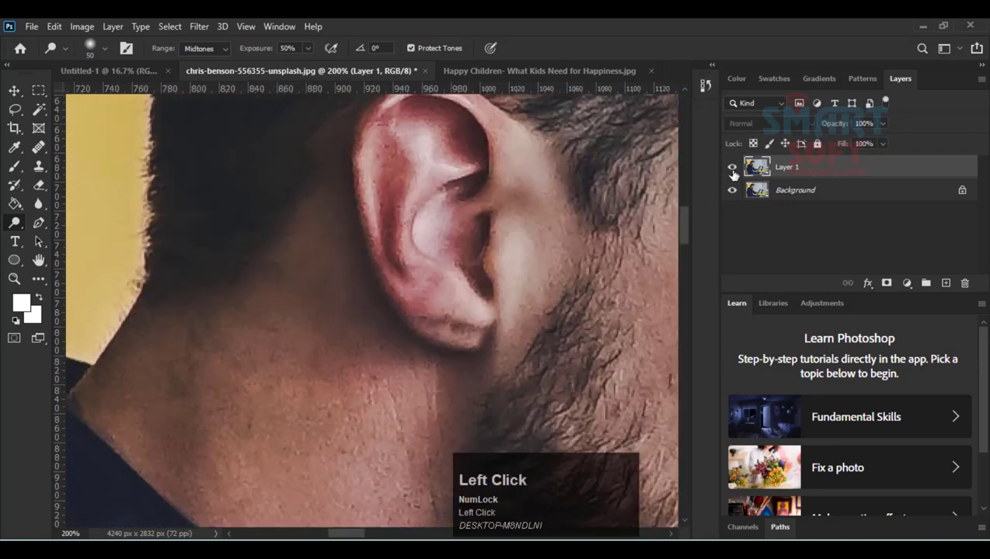
pyautogui.click(733, 171)
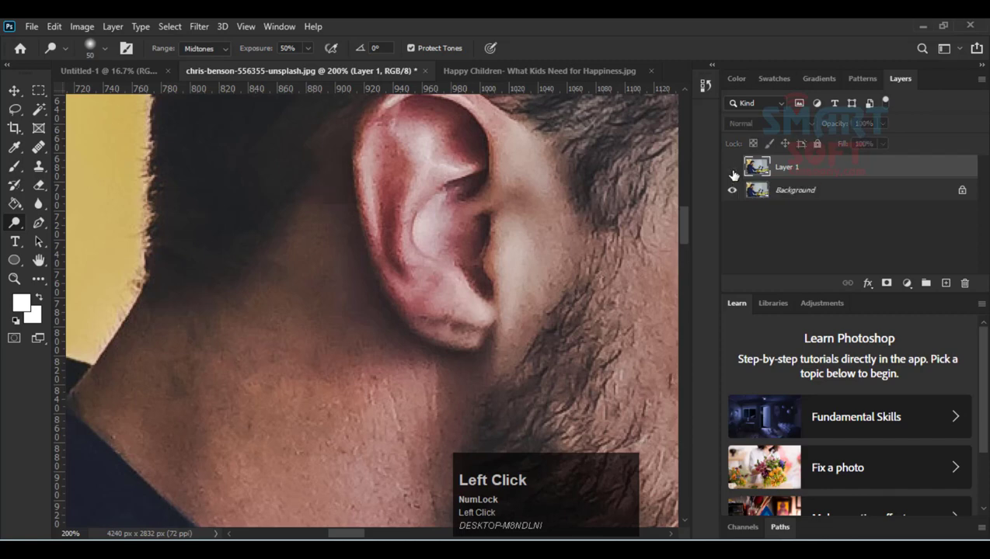
pyautogui.click(732, 171)
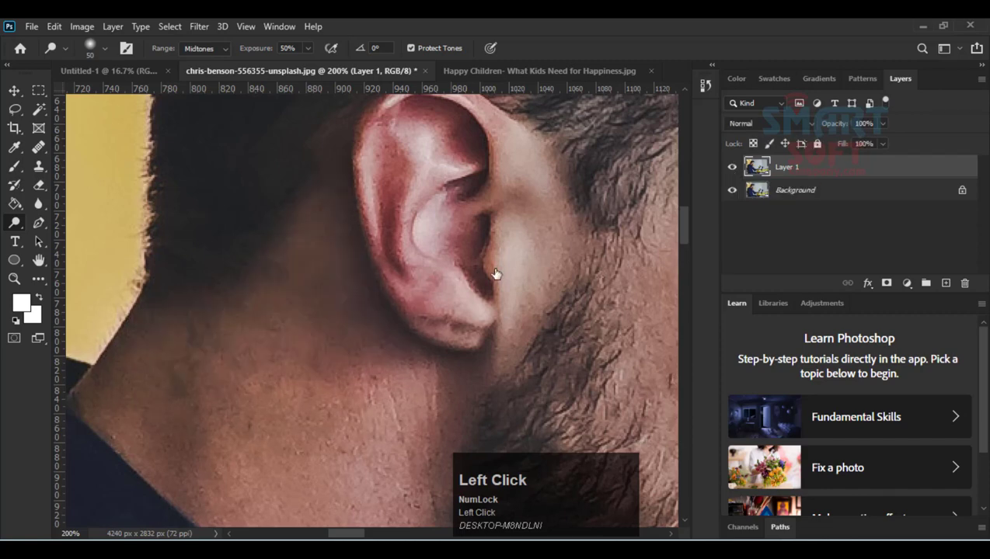
# Lighten the shadowed skin around the mouth and beard beside the raised hand with the Dodge tool at 50% exposure.
pyautogui.moveTo(496, 273); pyautogui.dragTo(199, 181)
pyautogui.moveTo(334, 419); pyautogui.dragTo(294, 281)
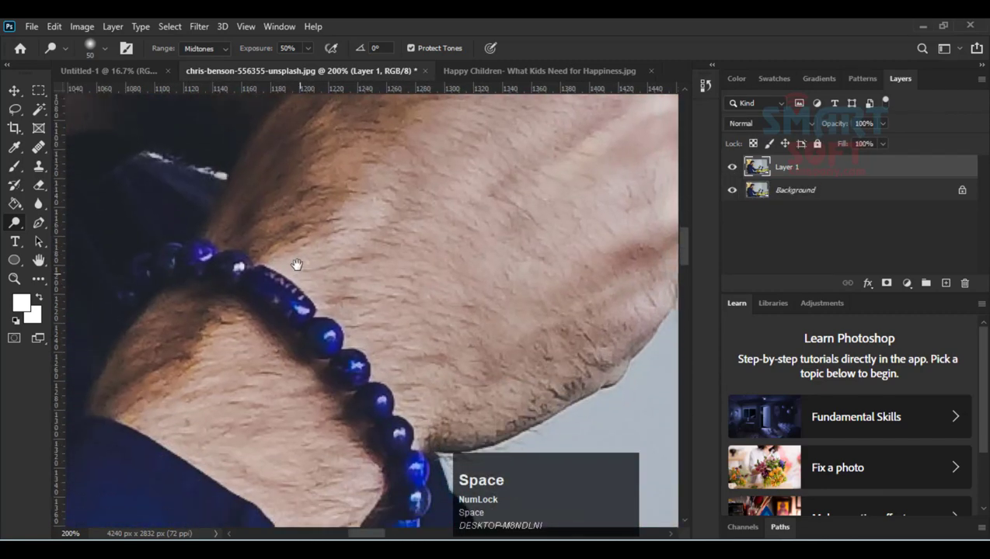
pyautogui.moveTo(334, 171); pyautogui.dragTo(337, 389)
pyautogui.moveTo(326, 247)
pyautogui.mouseDown()
pyautogui.moveTo(350, 212)
pyautogui.moveTo(347, 240)
pyautogui.moveTo(301, 261)
pyautogui.moveTo(313, 265)
pyautogui.moveTo(349, 209)
pyautogui.moveTo(356, 221)
pyautogui.moveTo(346, 232)
pyautogui.moveTo(281, 216)
pyautogui.mouseUp()
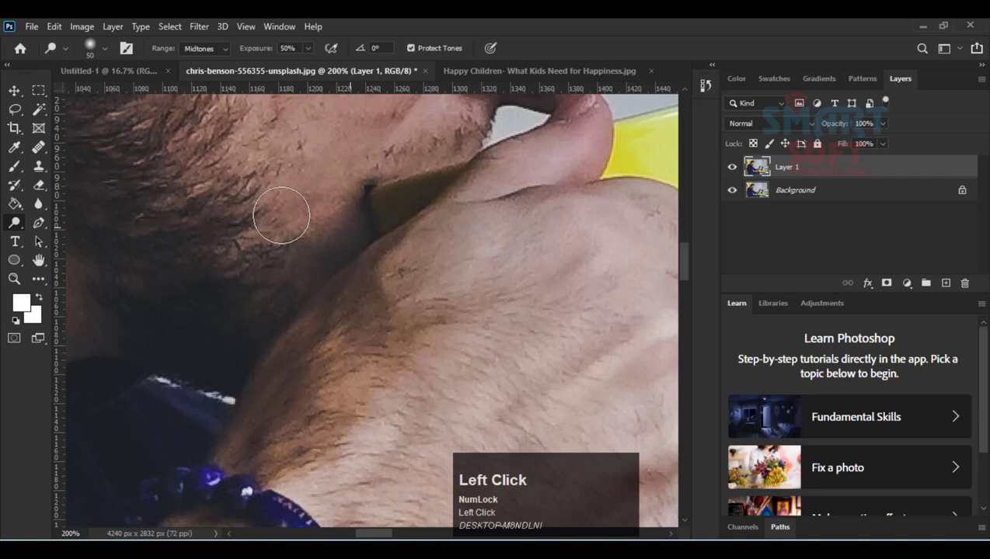
# Set the Dodge exposure to 100% and lighten the dark area between the mouth and the hand.
pyautogui.click(308, 48)
pyautogui.moveTo(309, 65); pyautogui.dragTo(344, 66)
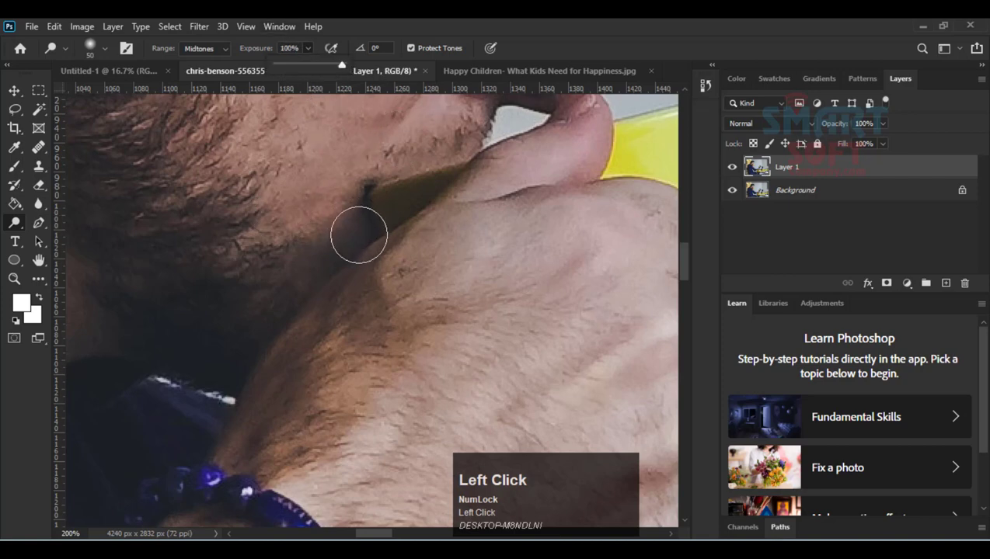
pyautogui.moveTo(359, 234)
pyautogui.mouseDown()
pyautogui.moveTo(304, 239)
pyautogui.moveTo(307, 221)
pyautogui.mouseUp()
# Lighten the shadow beneath the earlobe and on the adjoining neck with the Dodge tool at 100% exposure.
pyautogui.press('space')
pyautogui.moveTo(282, 184); pyautogui.dragTo(321, 339)
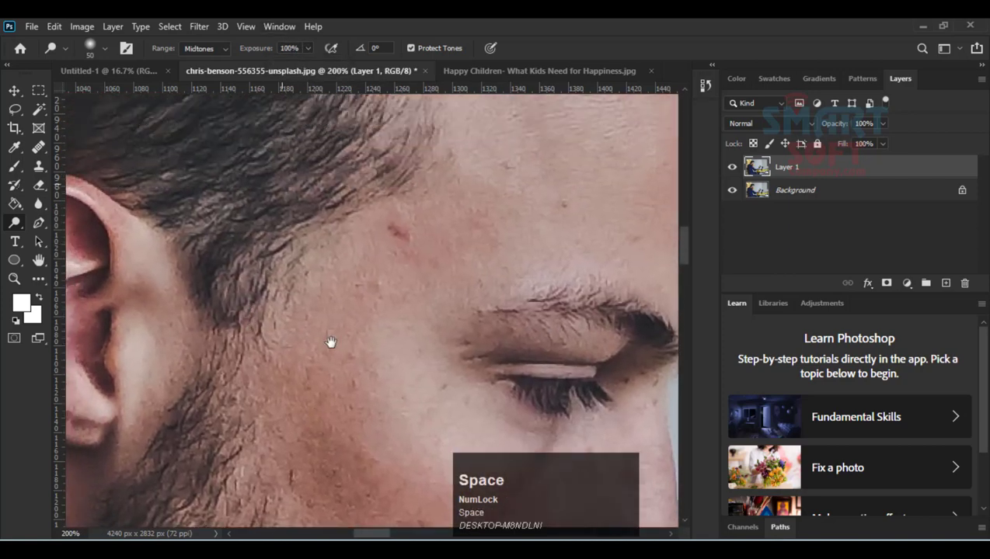
pyautogui.moveTo(165, 233)
pyautogui.mouseDown()
pyautogui.moveTo(347, 375)
pyautogui.moveTo(410, 199)
pyautogui.moveTo(418, 136)
pyautogui.mouseUp()
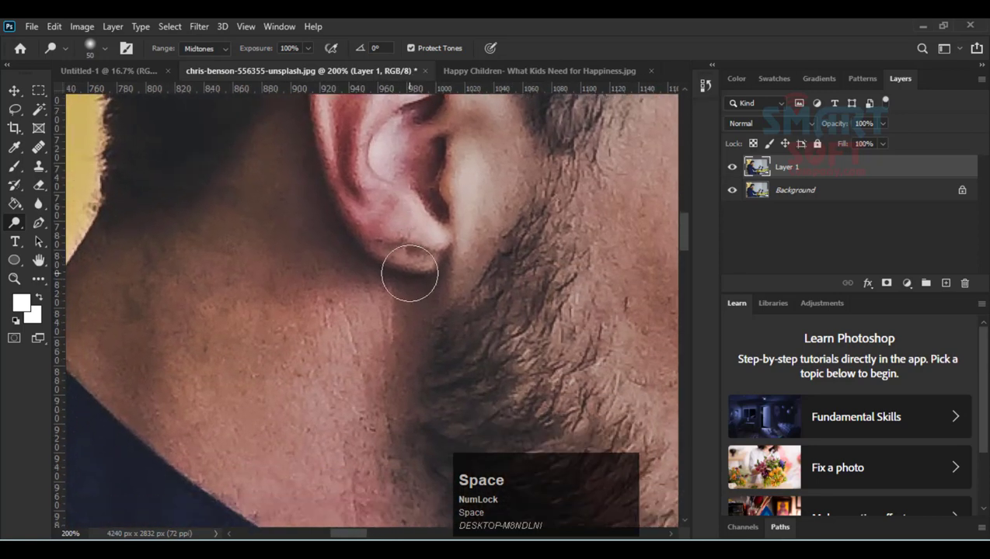
pyautogui.moveTo(410, 273)
pyautogui.mouseDown()
pyautogui.moveTo(359, 268)
pyautogui.moveTo(314, 232)
pyautogui.moveTo(304, 209)
pyautogui.moveTo(350, 298)
pyautogui.mouseUp()
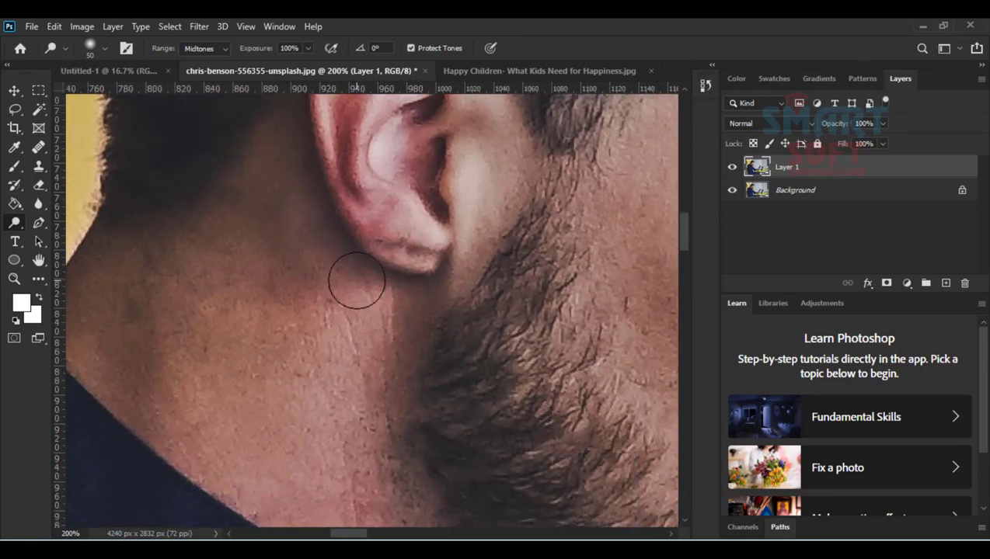
pyautogui.moveTo(373, 280); pyautogui.dragTo(267, 181)
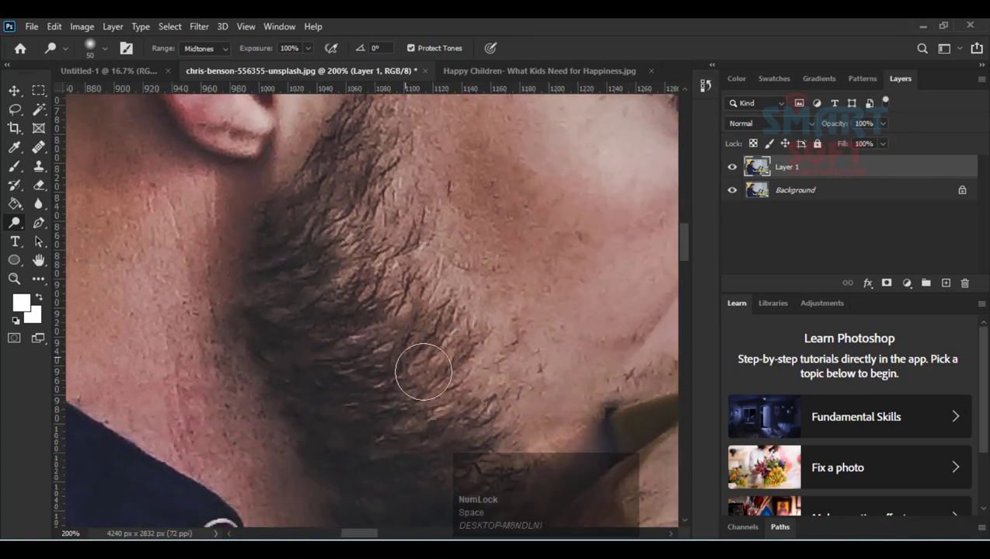
pyautogui.moveTo(238, 107); pyautogui.dragTo(337, 283)
# Set the Dodge exposure to 50% and review the available tonal range options.
pyautogui.click(307, 48)
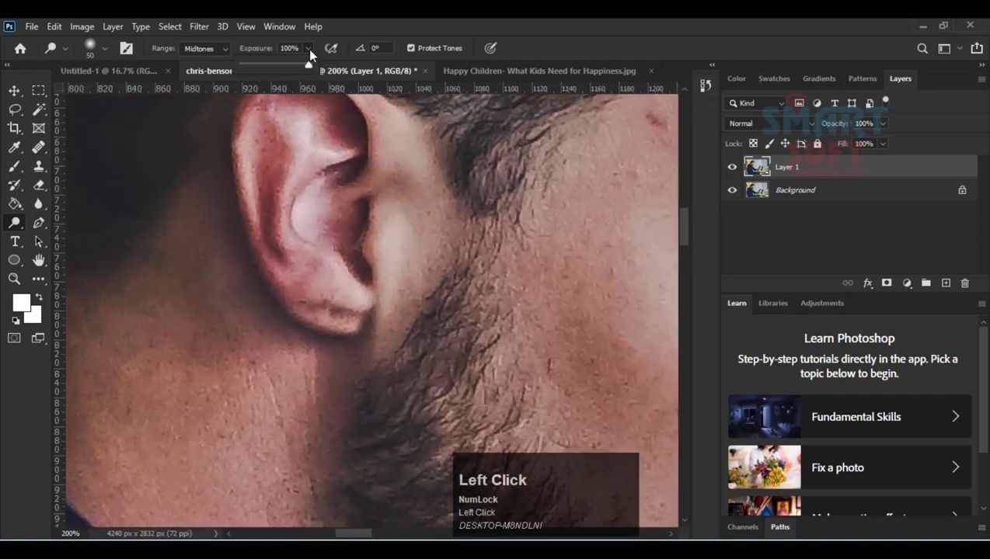
pyautogui.click(227, 52)
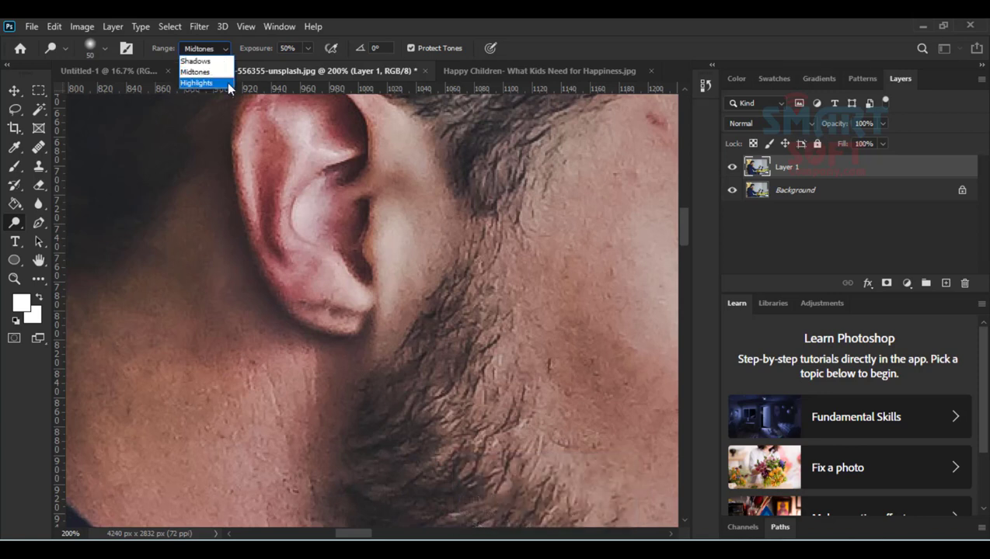
pyautogui.press('F9')
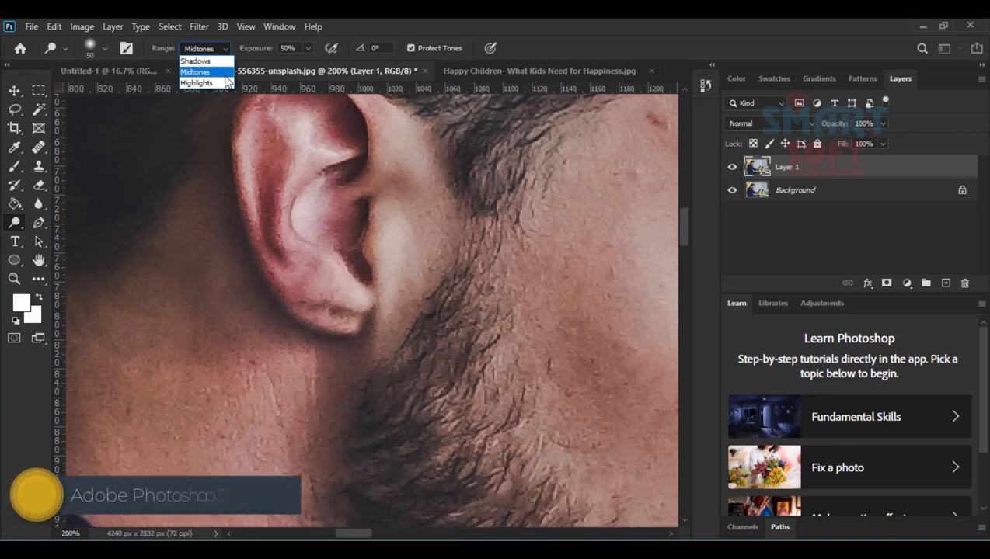
pyautogui.click(256, 70)
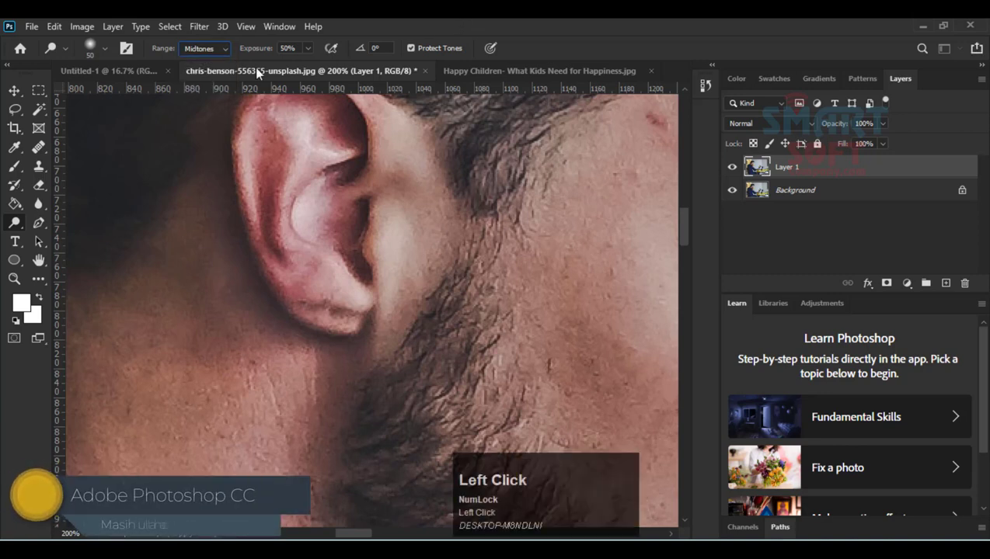
# Try the Dodge tool with the Shadows range on the skin behind and below the ear, and undo the stroke.
pyautogui.click(197, 54)
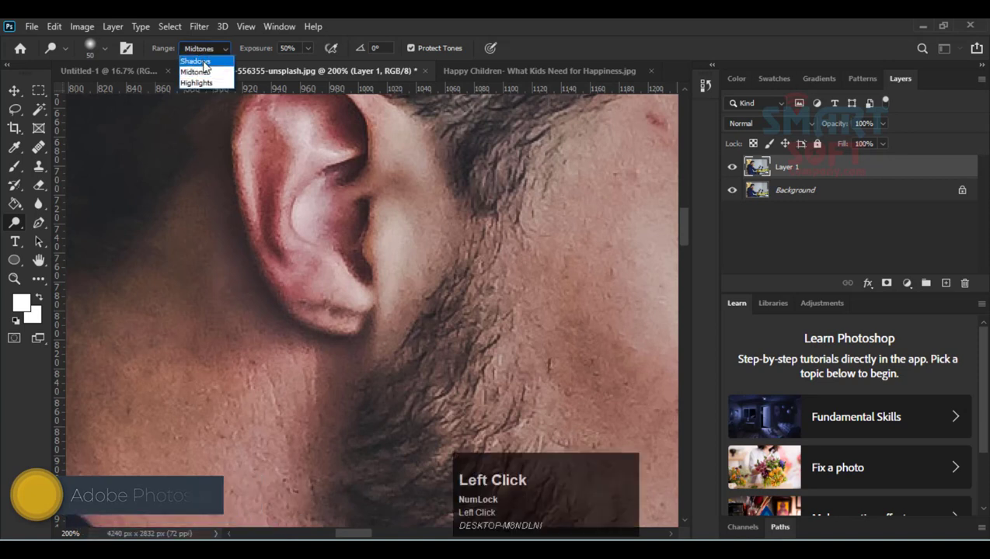
pyautogui.click(196, 62)
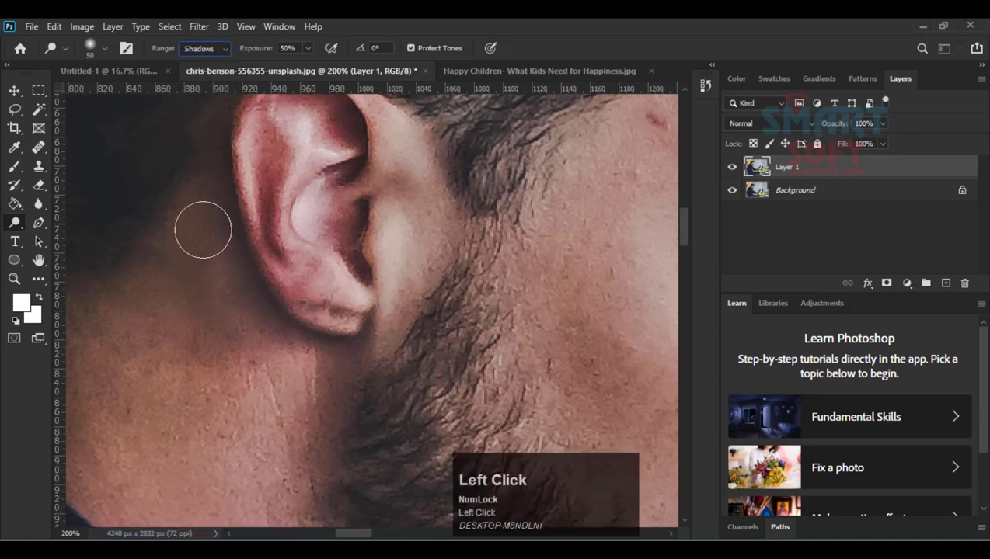
pyautogui.moveTo(214, 245)
pyautogui.mouseDown()
pyautogui.moveTo(274, 325)
pyautogui.moveTo(203, 280)
pyautogui.moveTo(244, 378)
pyautogui.moveTo(275, 410)
pyautogui.moveTo(274, 382)
pyautogui.mouseUp()
pyautogui.hotkey('ctrl', 'z')
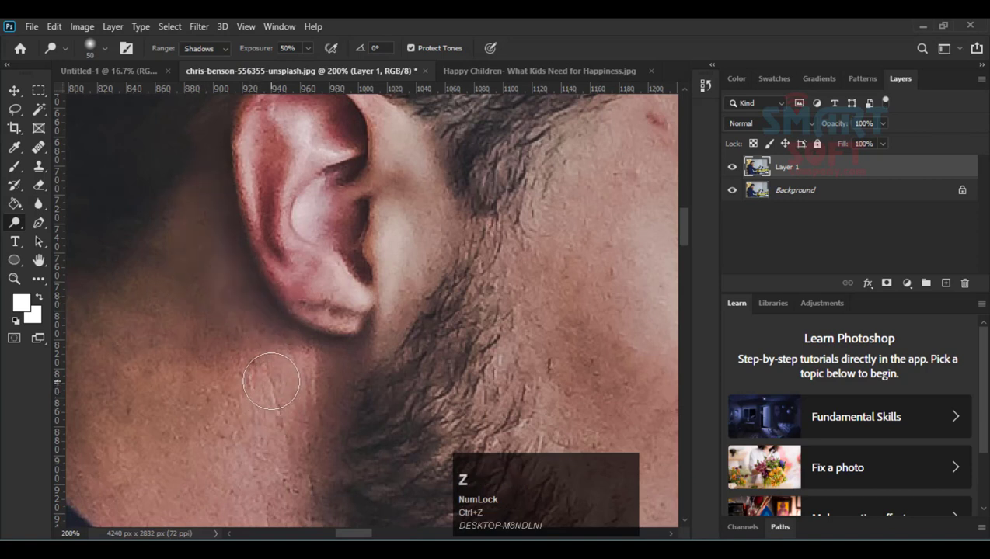
# Try dodging the skin below the ear with the Highlights range, undo the stroke and return the range to Midtones.
pyautogui.click(205, 48)
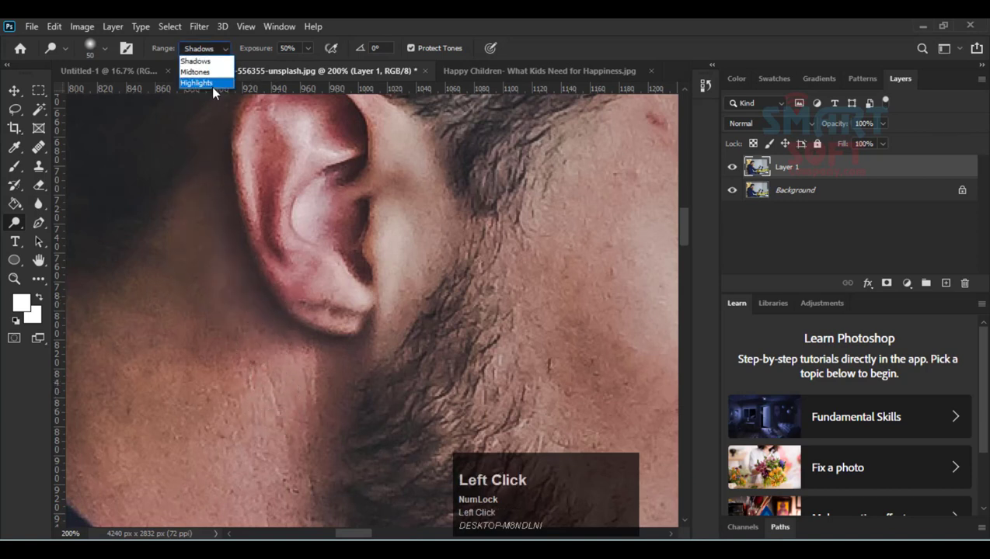
pyautogui.click(211, 84)
pyautogui.moveTo(230, 346)
pyautogui.mouseDown()
pyautogui.moveTo(192, 243)
pyautogui.moveTo(254, 353)
pyautogui.mouseUp()
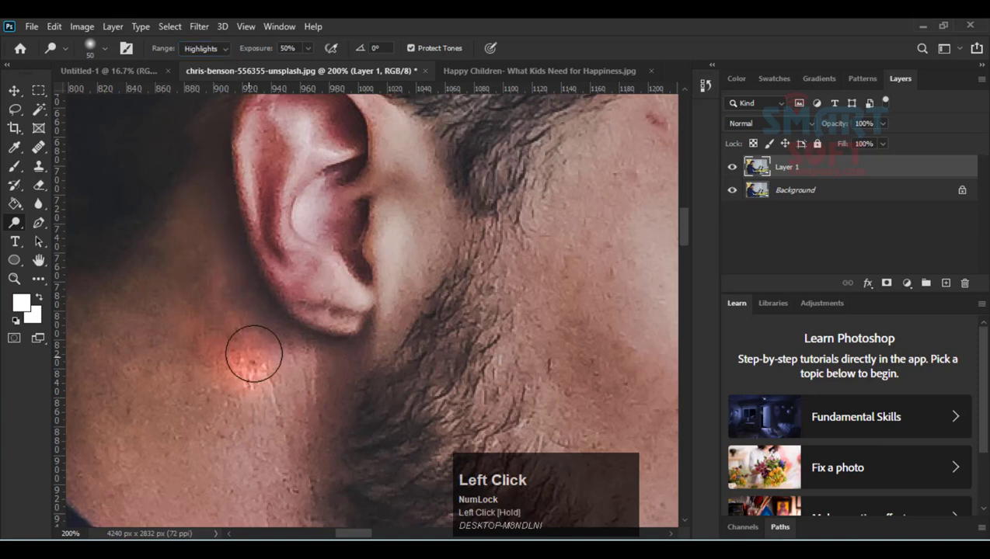
pyautogui.hotkey('ctrl', 'z')
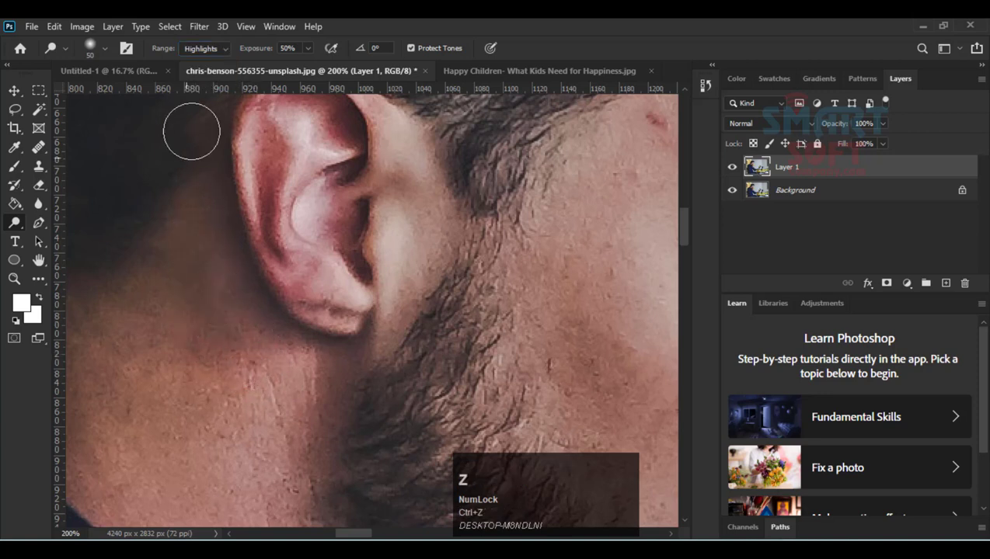
pyautogui.click(203, 48)
pyautogui.click(200, 71)
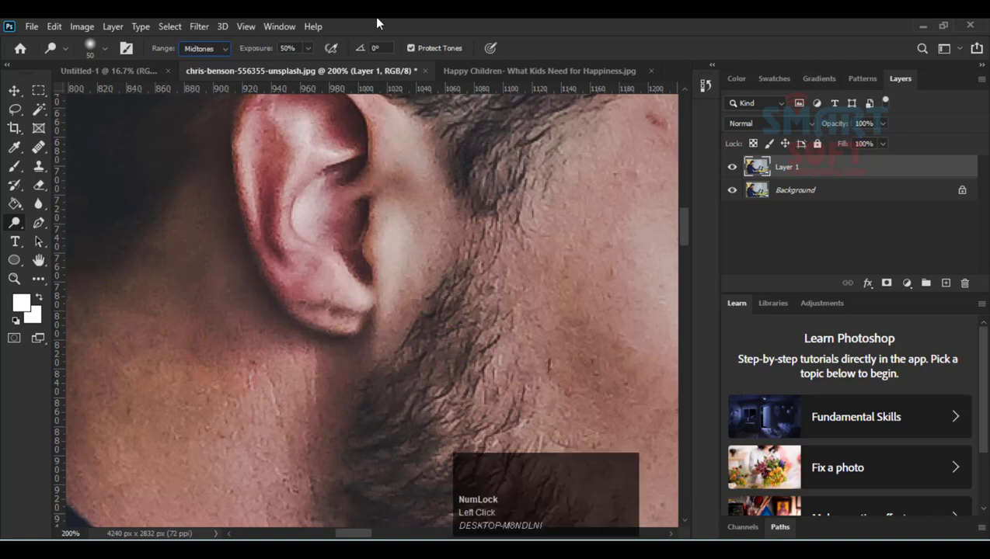
# Switch from the Dodge tool to the Burn tool to work on the man's face.
pyautogui.moveTo(464, 221); pyautogui.dragTo(249, 169)
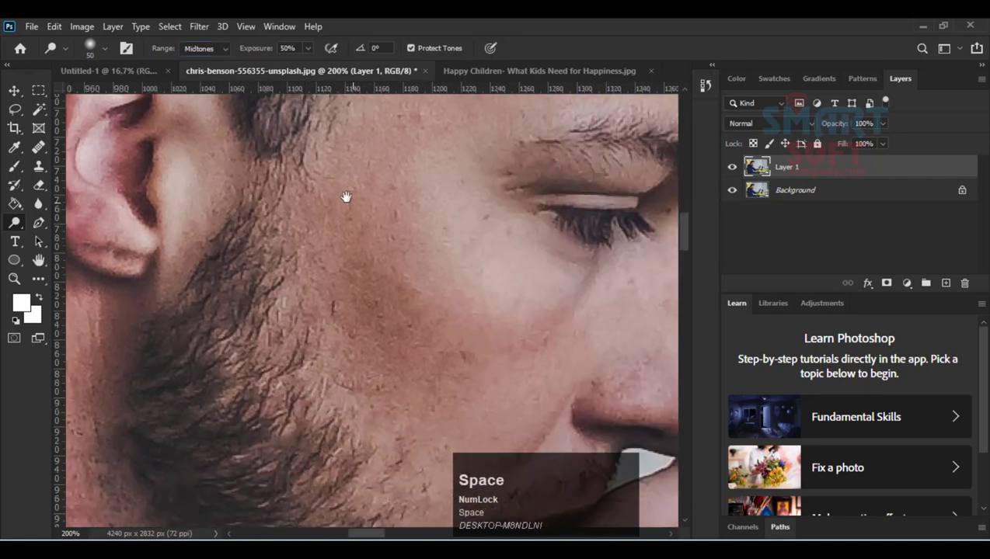
pyautogui.moveTo(347, 196); pyautogui.dragTo(232, 162)
pyautogui.rightClick(12, 227)
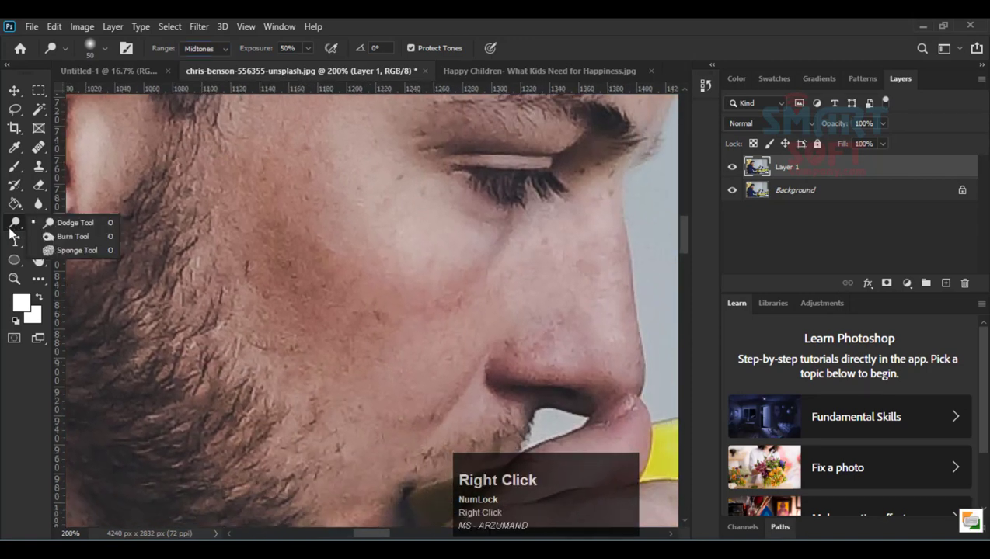
pyautogui.click(84, 238)
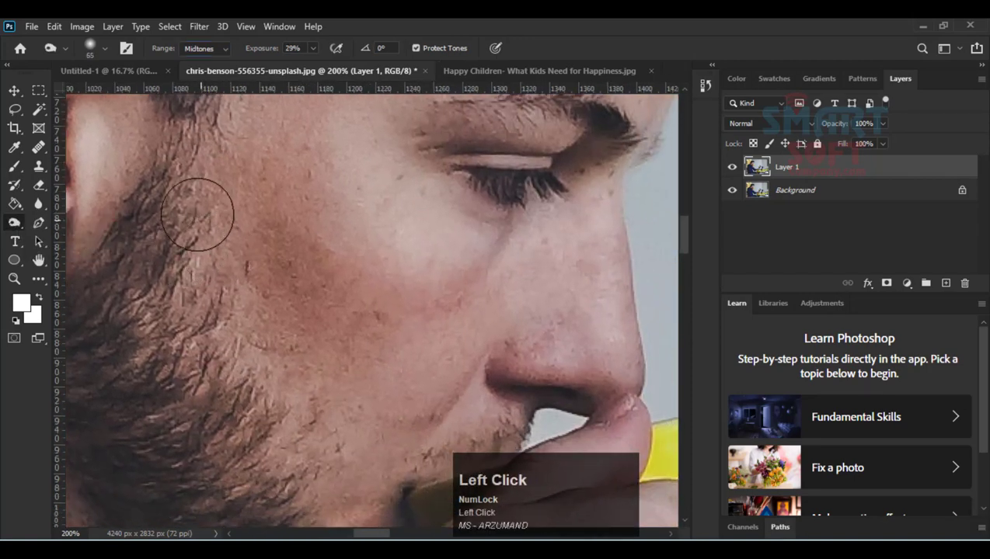
# Darken the forehead beside the hairline with a 136 px Burn brush at 11% exposure in the Midtones range.
pyautogui.moveTo(201, 213)
pyautogui.mouseDown()
pyautogui.moveTo(261, 338)
pyautogui.moveTo(237, 365)
pyautogui.mouseUp()
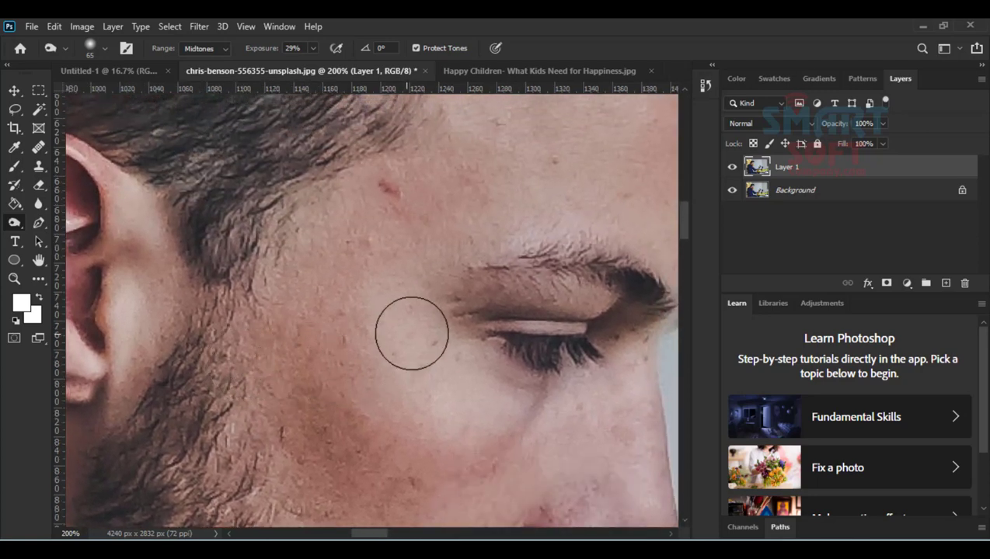
pyautogui.moveTo(346, 218); pyautogui.dragTo(353, 325)
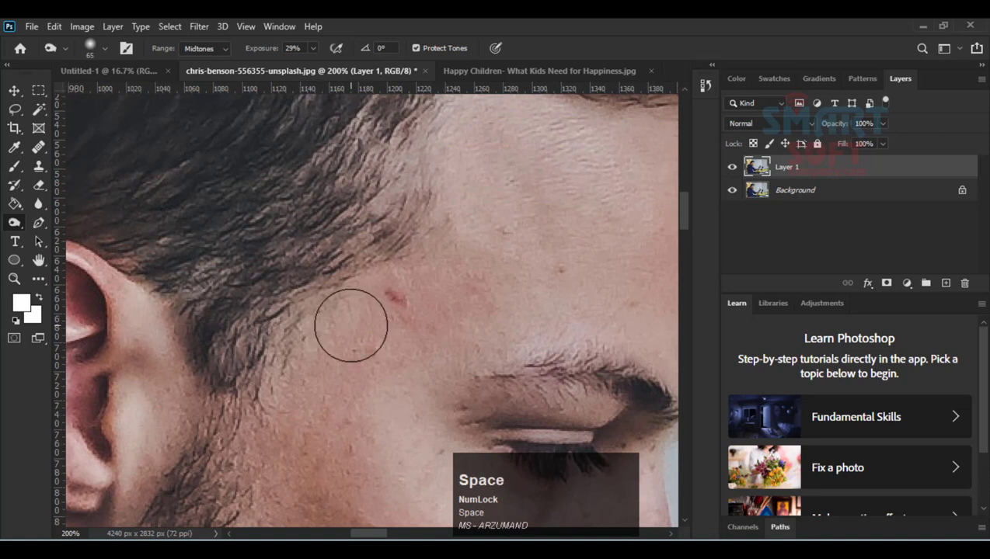
pyautogui.moveTo(473, 223); pyautogui.dragTo(416, 274)
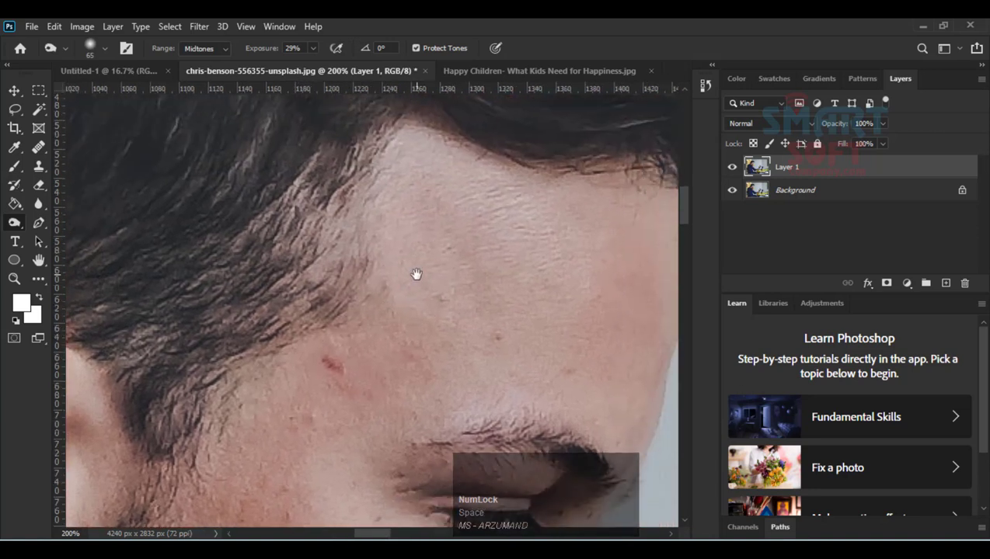
pyautogui.hotkey('ctrl', '-')
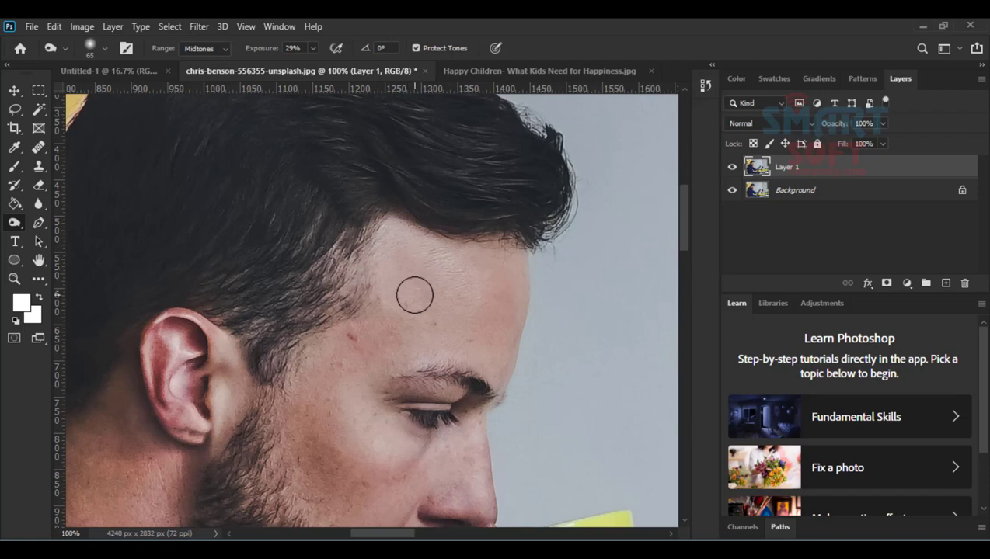
pyautogui.hotkey('ctrl', '=')
pyautogui.hotkey('ctrl', '=')
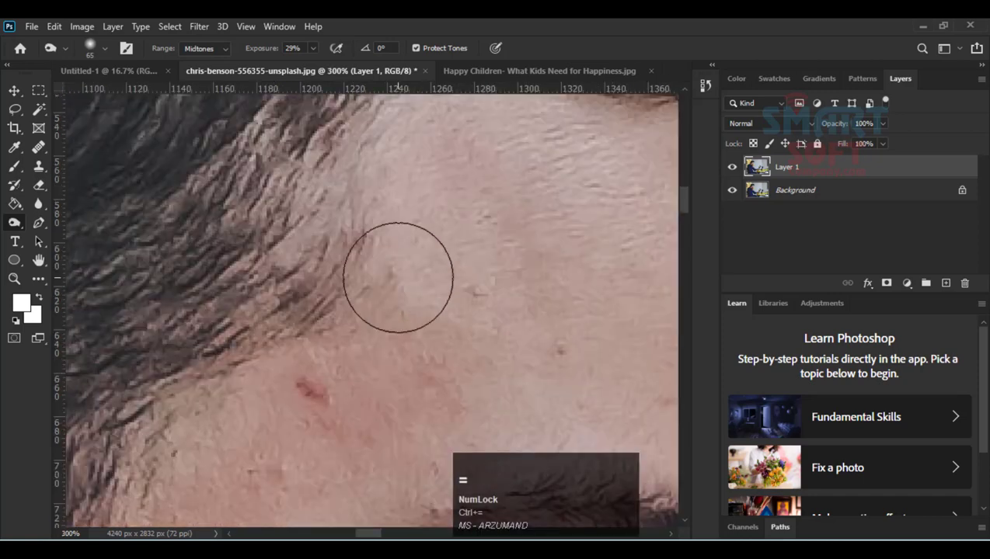
pyautogui.hotkey('ctrl', '-')
pyautogui.keyDown('alt'); pyautogui.rightClick(433, 282); pyautogui.keyUp('alt')
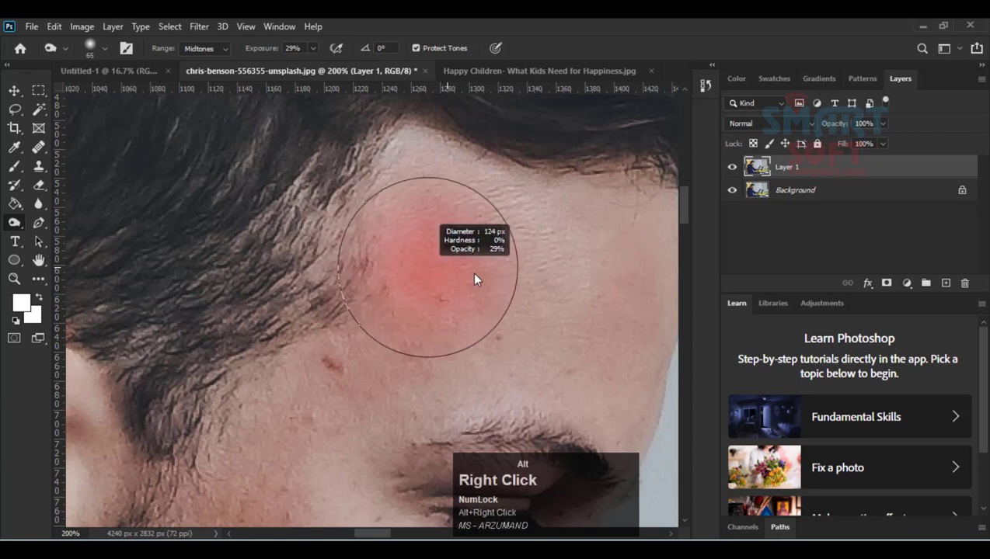
pyautogui.click(313, 49)
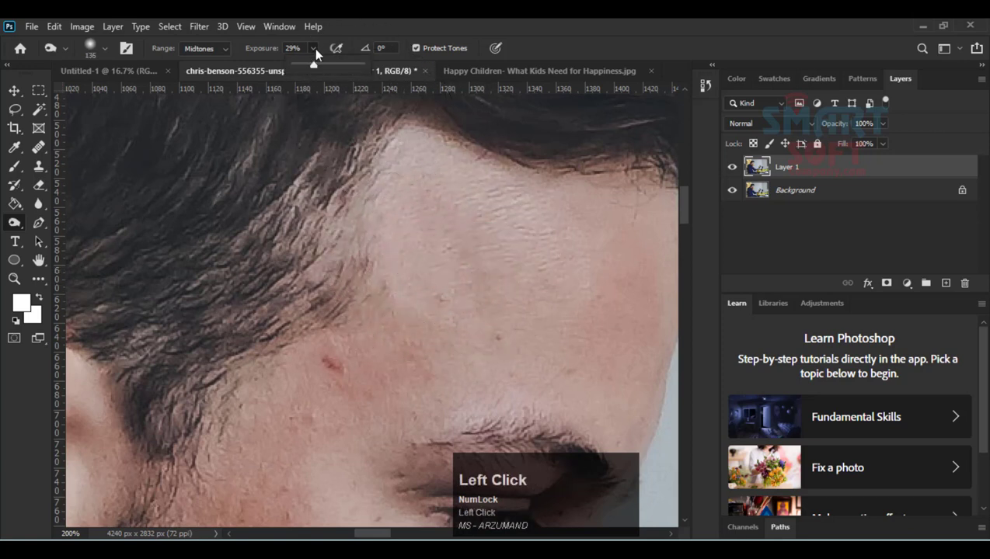
pyautogui.moveTo(450, 219)
pyautogui.mouseDown()
pyautogui.moveTo(491, 264)
pyautogui.moveTo(566, 258)
pyautogui.moveTo(557, 284)
pyautogui.moveTo(466, 295)
pyautogui.moveTo(411, 227)
pyautogui.moveTo(443, 192)
pyautogui.moveTo(534, 277)
pyautogui.moveTo(573, 247)
pyautogui.moveTo(543, 264)
pyautogui.moveTo(433, 243)
pyautogui.moveTo(440, 306)
pyautogui.moveTo(399, 335)
pyautogui.moveTo(519, 317)
pyautogui.moveTo(616, 273)
pyautogui.moveTo(435, 202)
pyautogui.moveTo(411, 243)
pyautogui.moveTo(408, 181)
pyautogui.moveTo(547, 255)
pyautogui.moveTo(594, 300)
pyautogui.moveTo(471, 281)
pyautogui.moveTo(382, 332)
pyautogui.mouseUp()
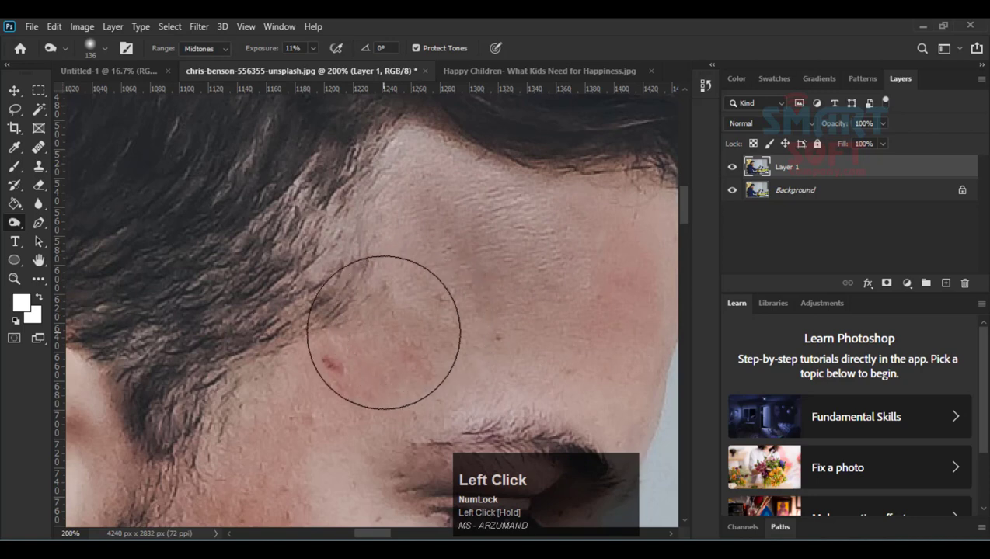
# Reduce the Burn brush to 65 px and darken the bright cheek skin below the eye at 11% exposure.
pyautogui.moveTo(370, 295)
pyautogui.mouseDown()
pyautogui.moveTo(327, 100)
pyautogui.moveTo(328, 112)
pyautogui.mouseUp()
pyautogui.keyDown('alt'); pyautogui.rightClick(348, 284); pyautogui.keyUp('alt')
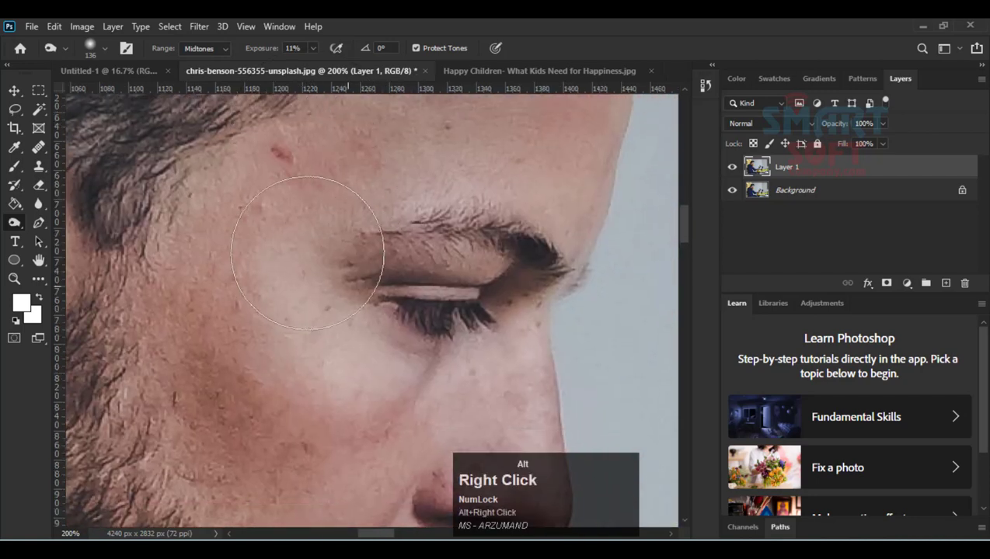
pyautogui.rightClick(232, 240)
pyautogui.click(478, 31)
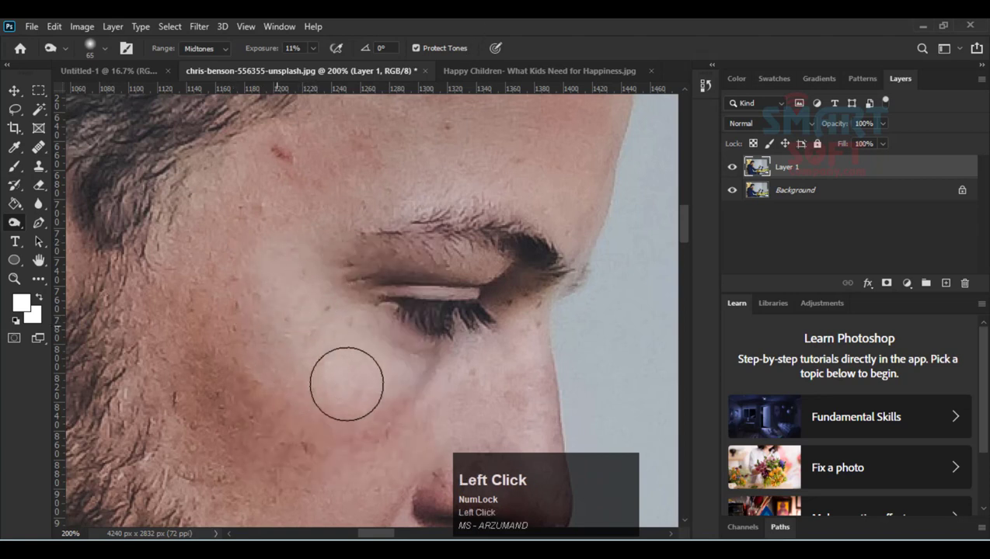
pyautogui.moveTo(346, 385)
pyautogui.mouseDown()
pyautogui.moveTo(319, 319)
pyautogui.moveTo(335, 337)
pyautogui.mouseUp()
pyautogui.moveTo(286, 353)
pyautogui.mouseDown()
pyautogui.moveTo(379, 404)
pyautogui.moveTo(440, 387)
pyautogui.moveTo(289, 342)
pyautogui.mouseUp()
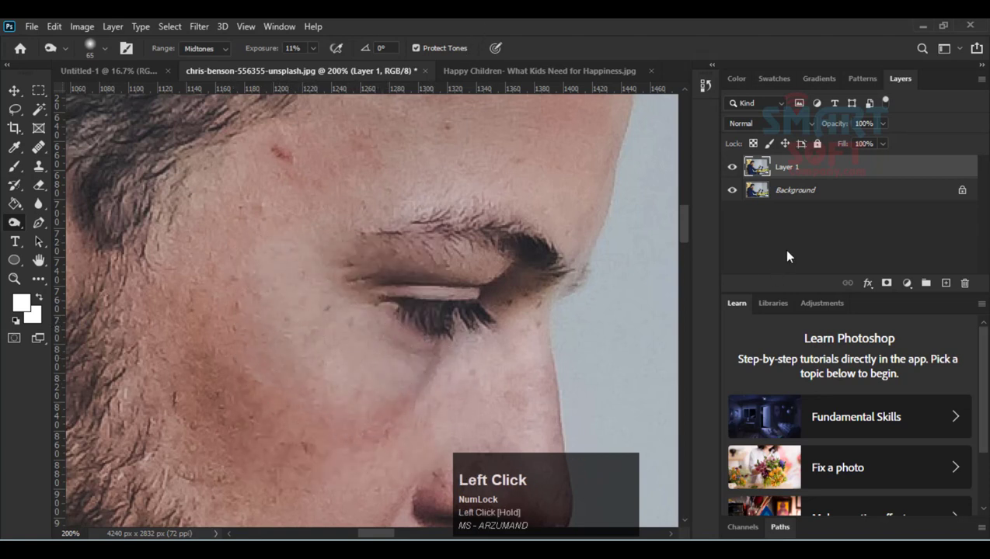
# Toggle the visibility of Layer 1 to compare the burned forehead and cheek with the original photo.
pyautogui.click(732, 167)
pyautogui.scroll(2, 578, 229)
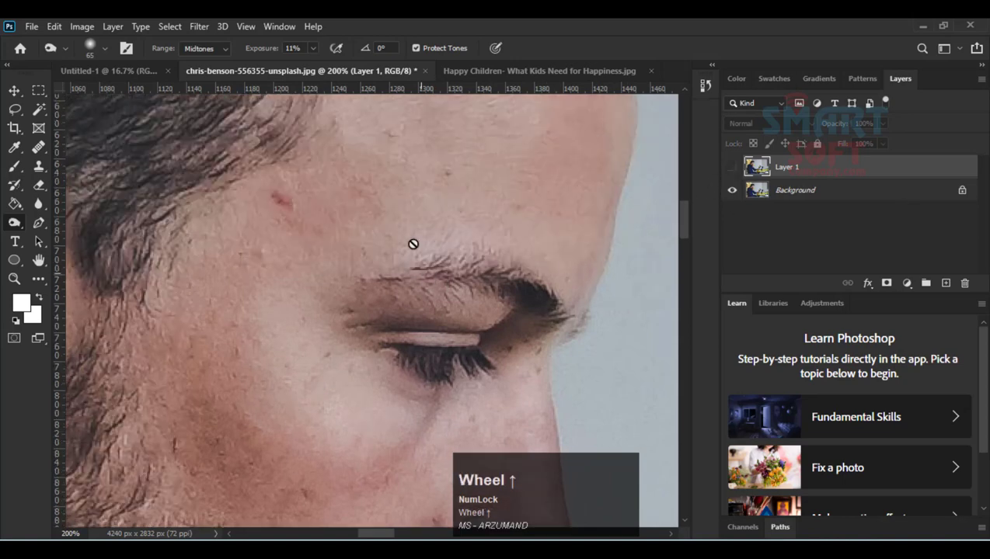
pyautogui.scroll(2, 404, 235)
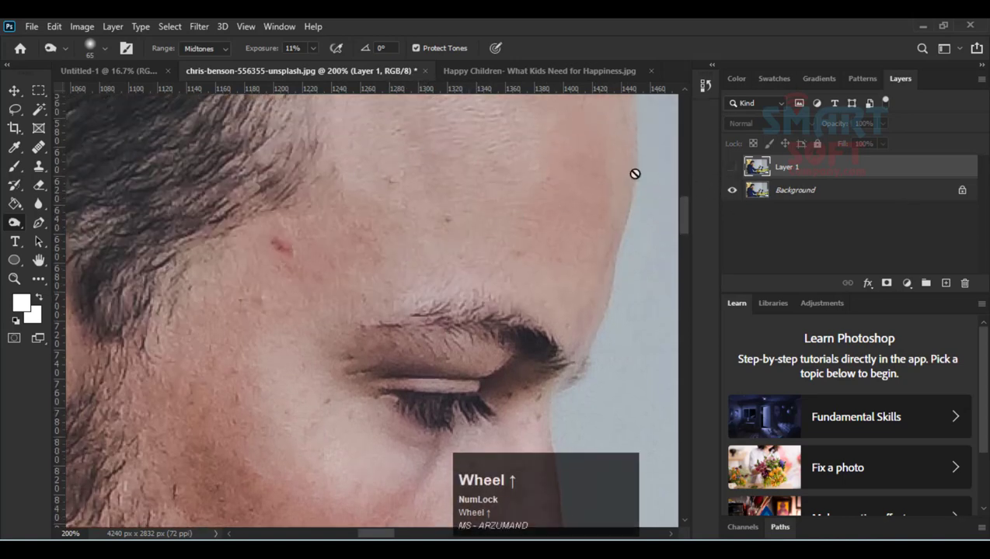
pyautogui.scroll(2, 403, 213)
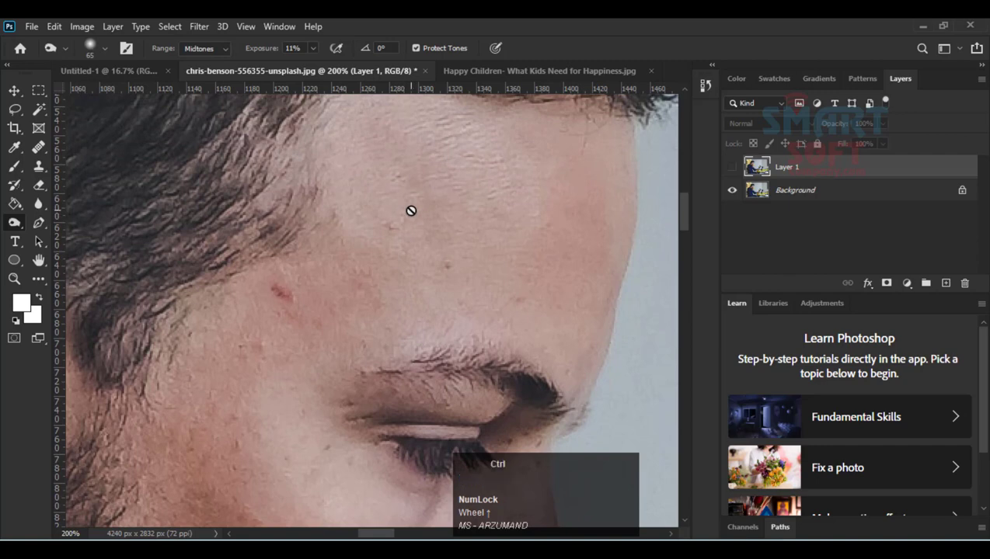
pyautogui.hotkey('ctrl', '-')
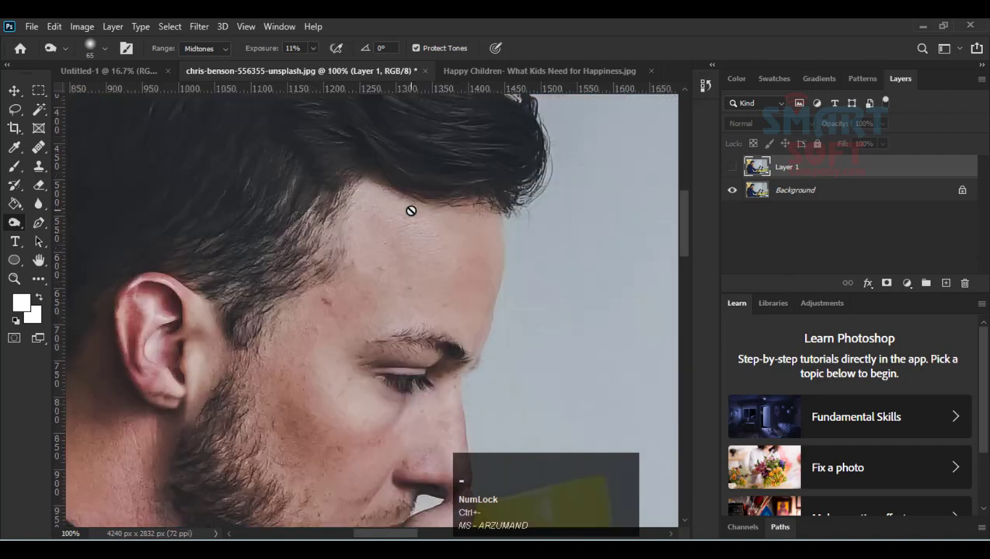
pyautogui.click(732, 169)
pyautogui.click(732, 170)
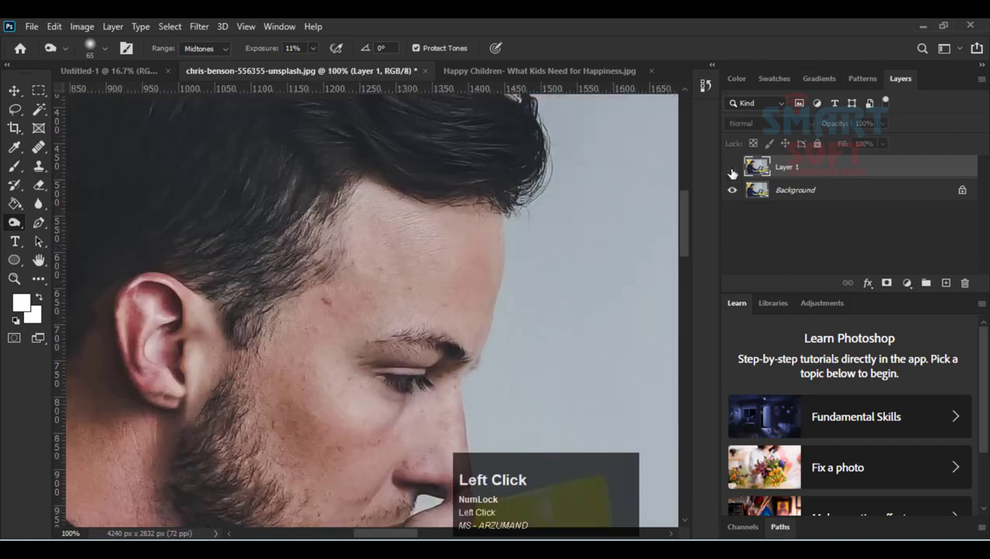
pyautogui.click(731, 172)
pyautogui.click(731, 172)
pyautogui.click(732, 171)
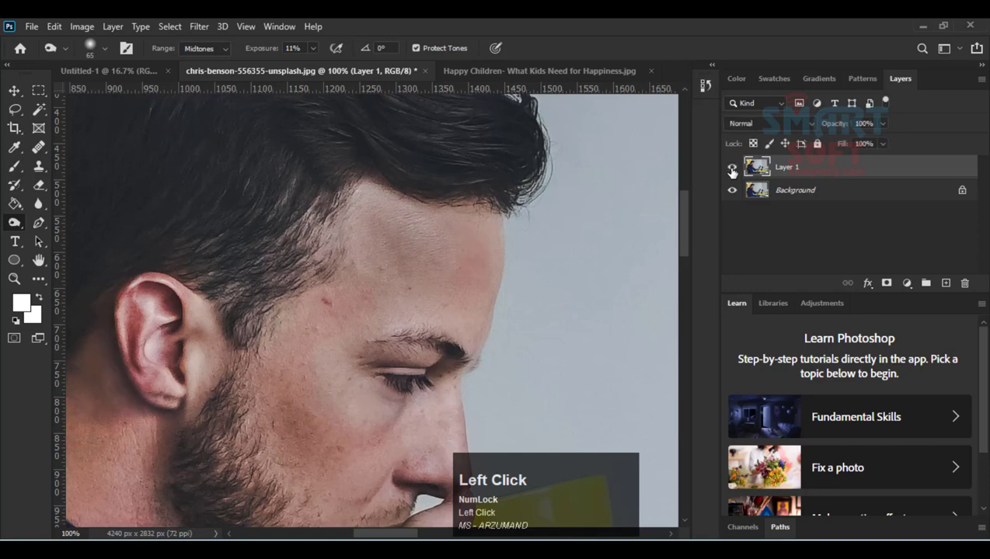
# Turn off Protect Tones for the Burn tool.
pyautogui.scroll(-10, 356, 368)
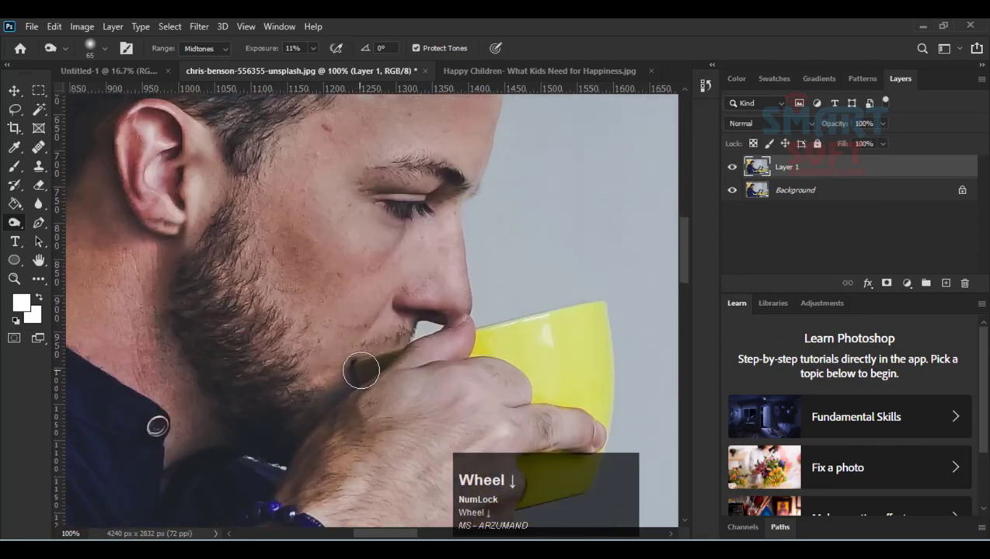
pyautogui.scroll(-1, 357, 374)
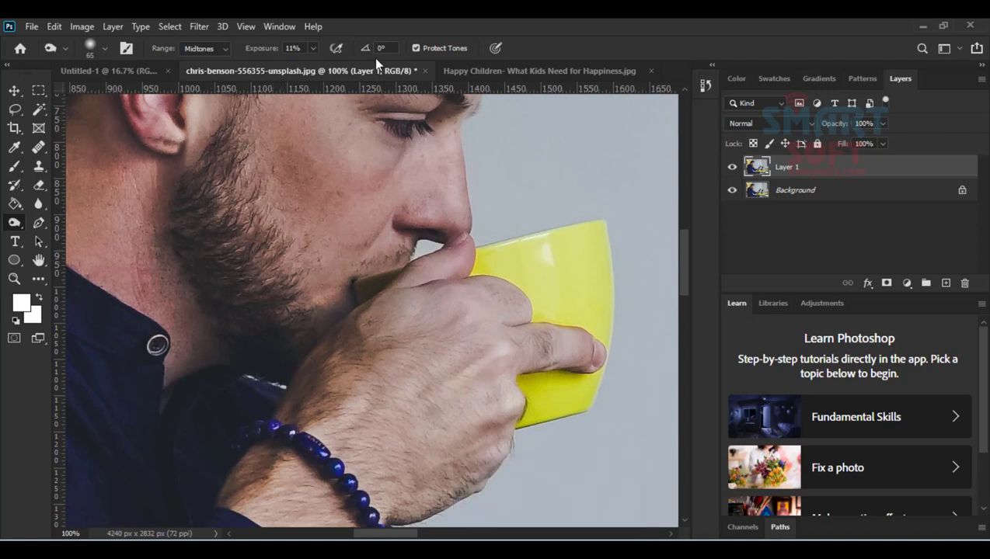
pyautogui.click(458, 49)
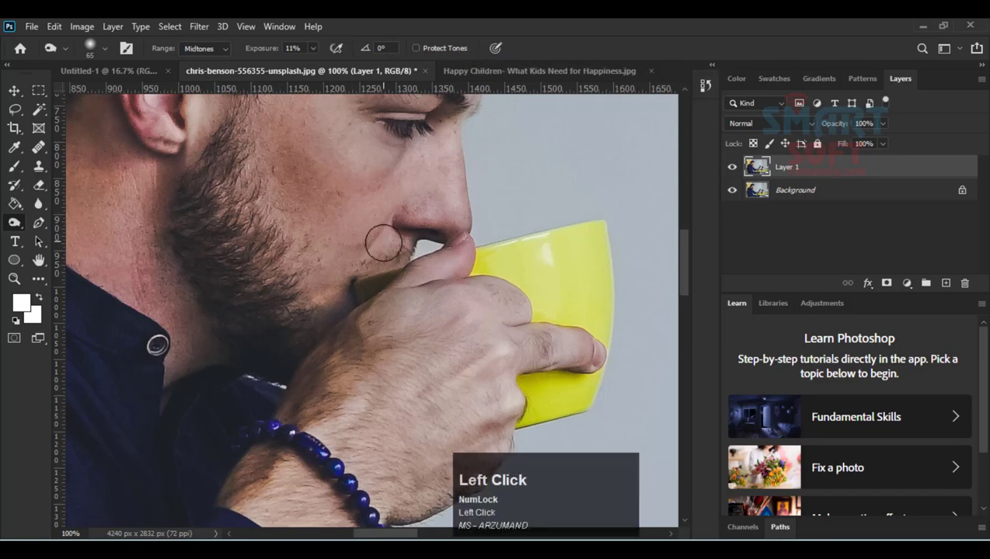
pyautogui.scroll(2, 411, 326)
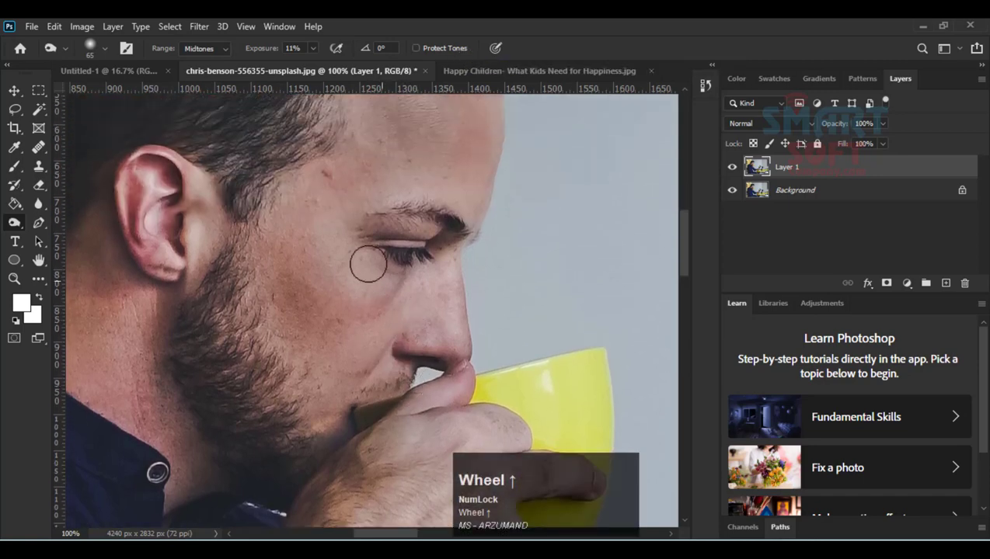
# Reduce the Burn brush to 43 px and try it on the red blemish beside the hairline at 11% exposure.
pyautogui.moveTo(379, 181)
pyautogui.mouseDown()
pyautogui.moveTo(414, 190)
pyautogui.moveTo(422, 171)
pyautogui.moveTo(379, 170)
pyautogui.moveTo(408, 237)
pyautogui.mouseUp()
pyautogui.hotkey('ctrl', '+')
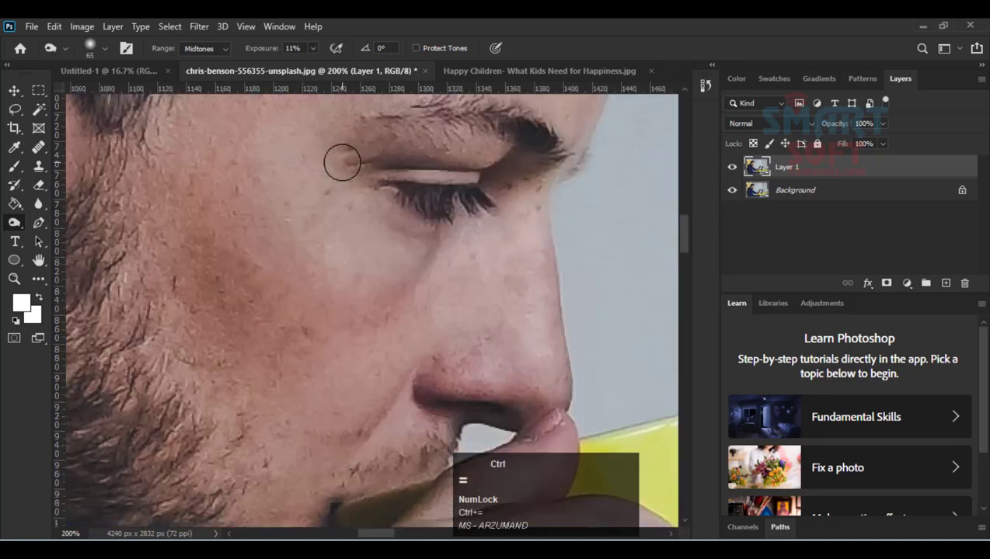
pyautogui.hotkey('ctrl', '+')
pyautogui.hotkey('ctrl', 'z')
pyautogui.press('space')
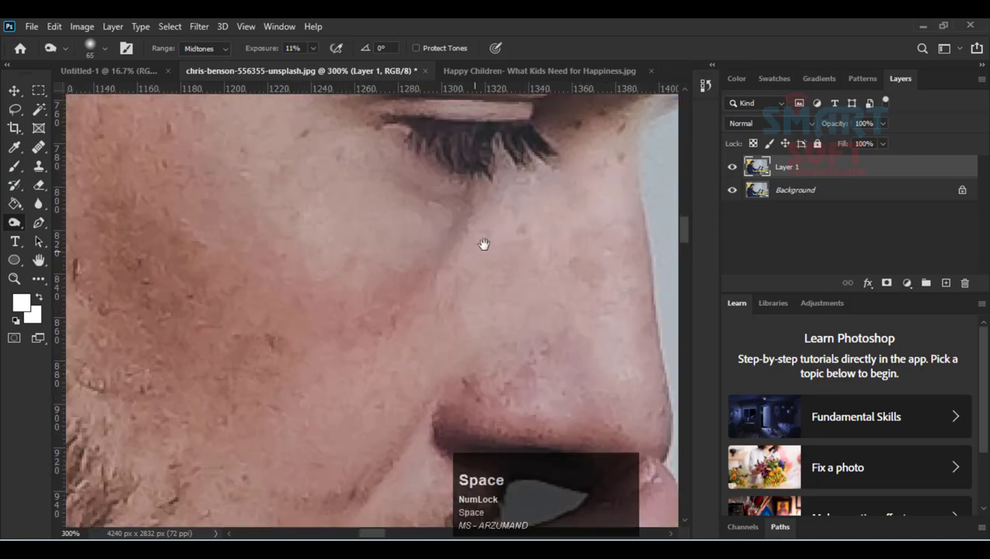
pyautogui.moveTo(442, 103); pyautogui.dragTo(283, 371)
pyautogui.moveTo(487, 329); pyautogui.dragTo(495, 422)
pyautogui.moveTo(302, 229)
pyautogui.mouseDown()
pyautogui.moveTo(532, 374)
pyautogui.moveTo(513, 261)
pyautogui.mouseUp()
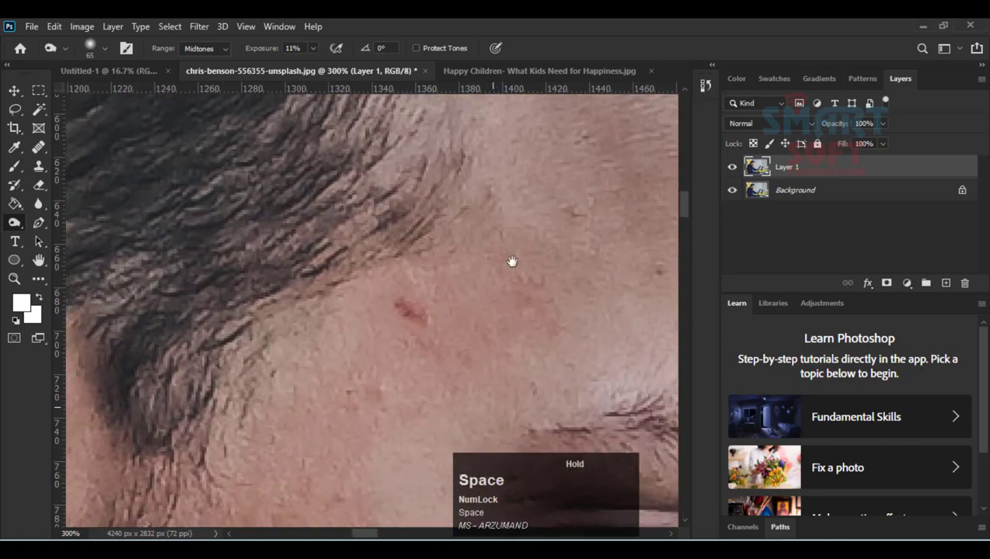
pyautogui.keyDown('alt'); pyautogui.rightClick(482, 211); pyautogui.keyUp('alt')
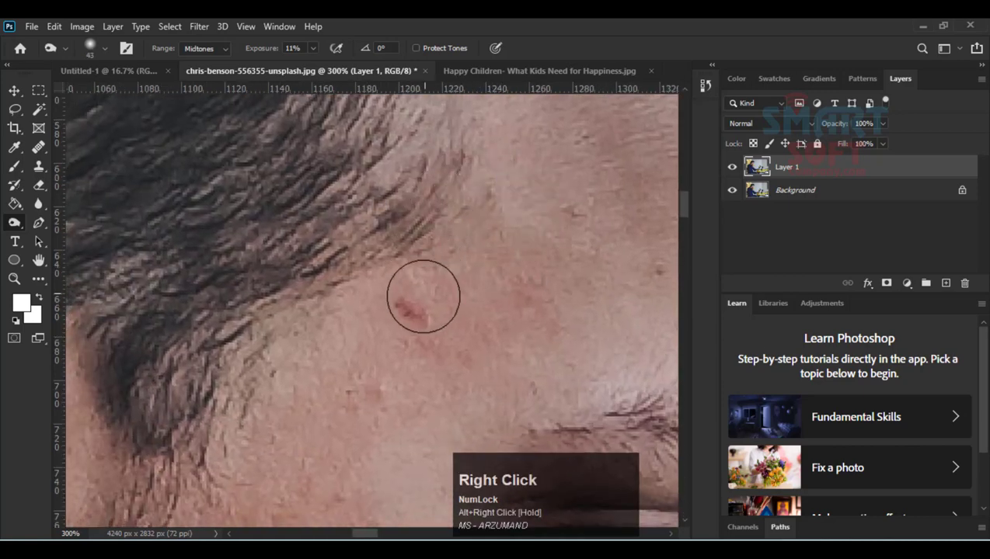
pyautogui.moveTo(421, 294)
pyautogui.mouseDown()
pyautogui.moveTo(404, 313)
pyautogui.moveTo(454, 216)
pyautogui.moveTo(491, 188)
pyautogui.moveTo(469, 186)
pyautogui.moveTo(478, 178)
pyautogui.moveTo(449, 210)
pyautogui.mouseUp()
# Raise the Burn exposure to 77%, try darkening the red blemish without Protect Tones, and undo the strokes.
pyautogui.click(356, 64)
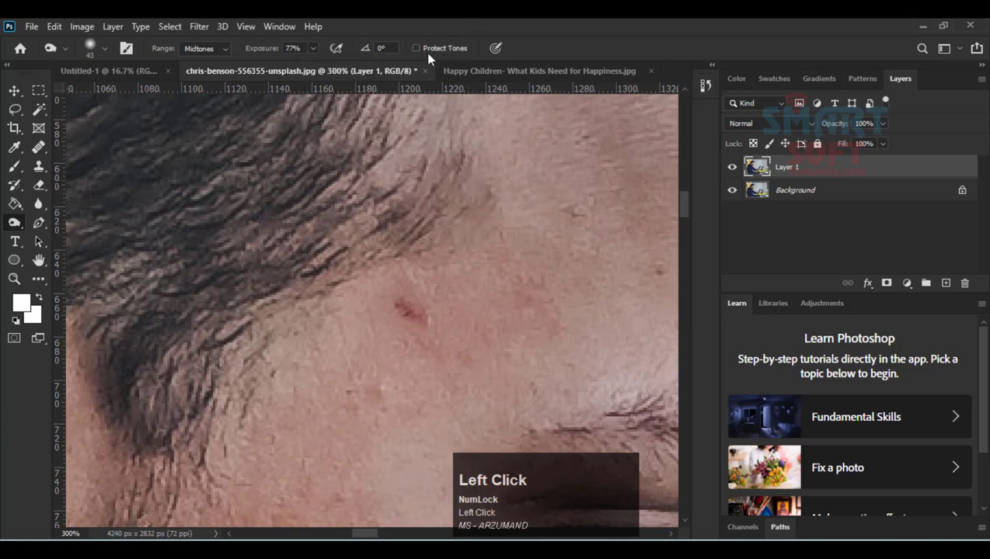
pyautogui.moveTo(408, 307)
pyautogui.mouseDown()
pyautogui.moveTo(373, 339)
pyautogui.moveTo(416, 358)
pyautogui.moveTo(419, 310)
pyautogui.moveTo(394, 306)
pyautogui.moveTo(420, 356)
pyautogui.moveTo(475, 304)
pyautogui.moveTo(511, 232)
pyautogui.moveTo(442, 249)
pyautogui.mouseUp()
pyautogui.hotkey('ctrl', 'z')
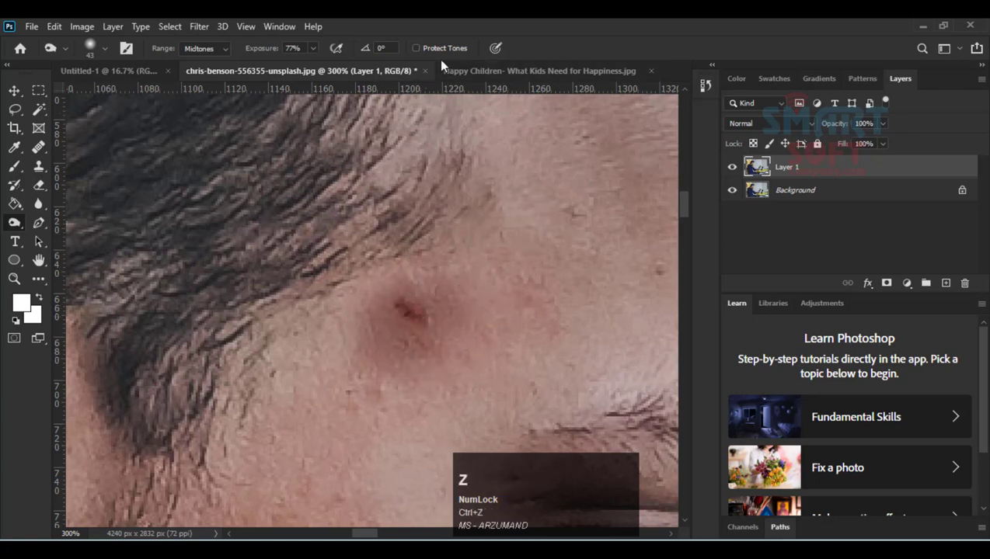
pyautogui.hotkey('ctrl', 'z')
# Turn on Protect Tones, burn the forehead skin beside the blemish with a 45 px brush at 77% exposure, and undo the last stroke.
pyautogui.click(438, 48)
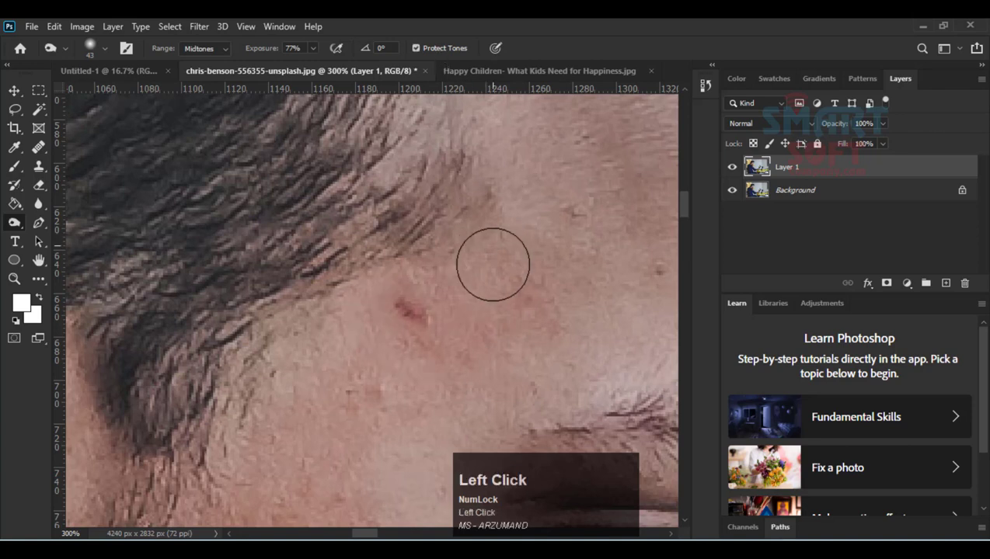
pyautogui.keyDown('alt'); pyautogui.rightClick(482, 296); pyautogui.keyUp('alt')
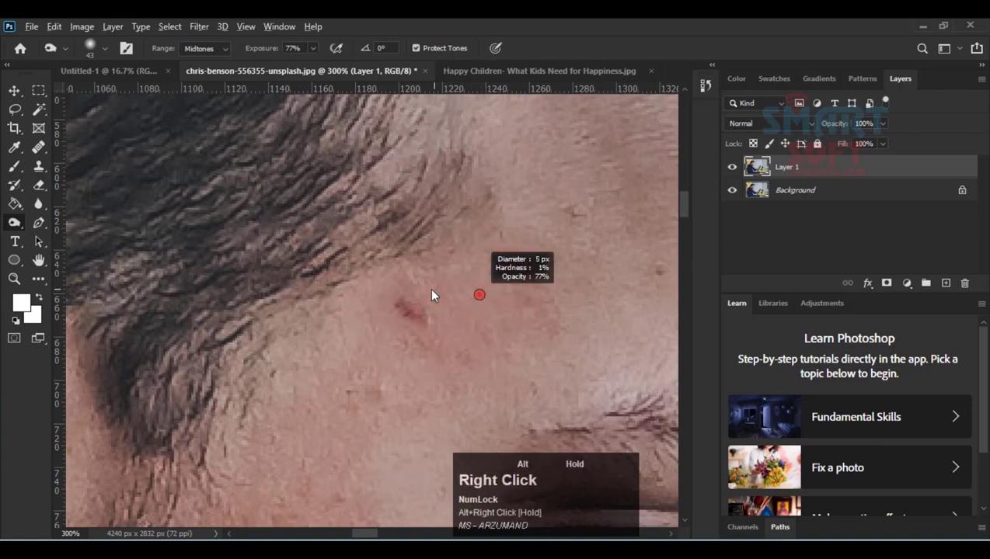
pyautogui.keyDown('alt'); pyautogui.rightClick(486, 311); pyautogui.keyUp('alt')
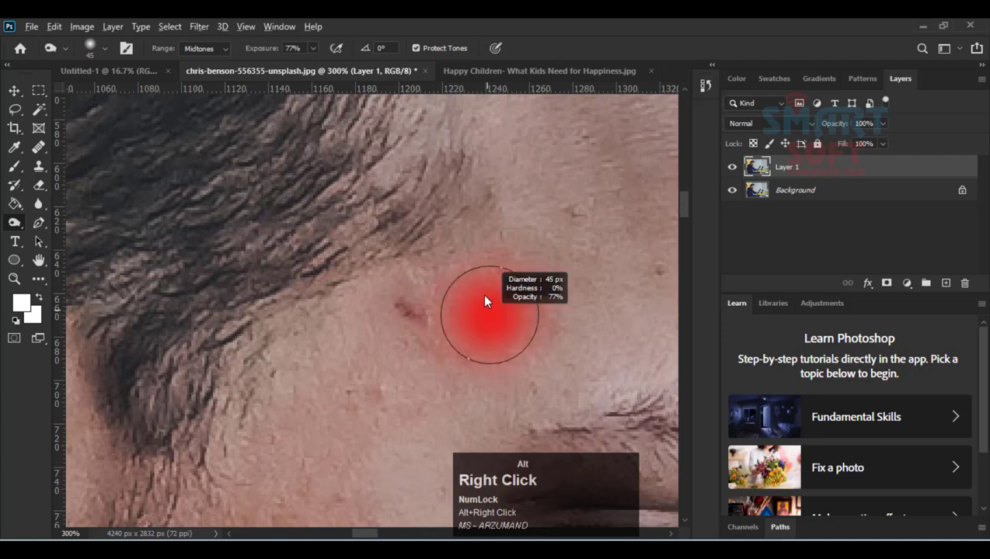
pyautogui.moveTo(507, 397); pyautogui.dragTo(521, 435)
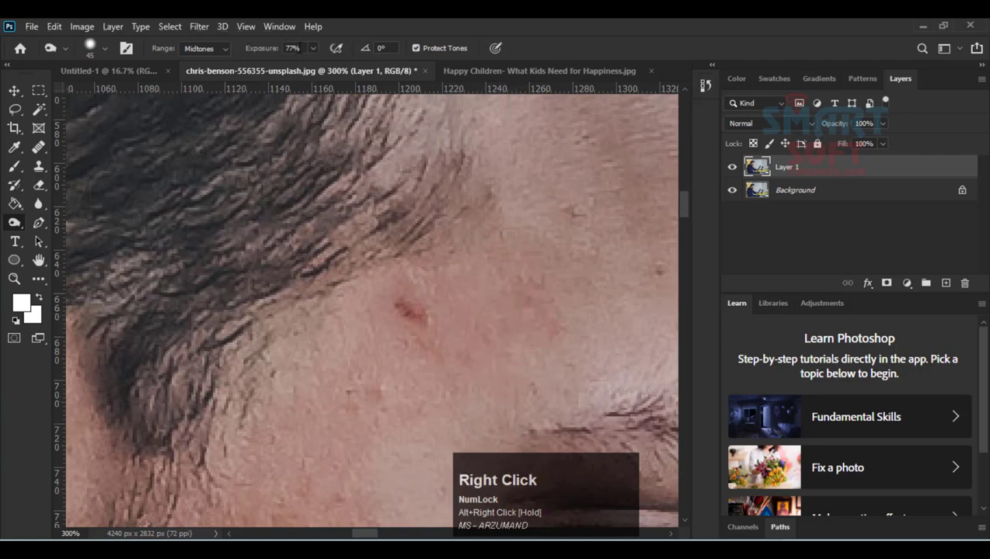
pyautogui.moveTo(482, 225)
pyautogui.mouseDown()
pyautogui.moveTo(548, 261)
pyautogui.moveTo(618, 188)
pyautogui.moveTo(591, 233)
pyautogui.mouseUp()
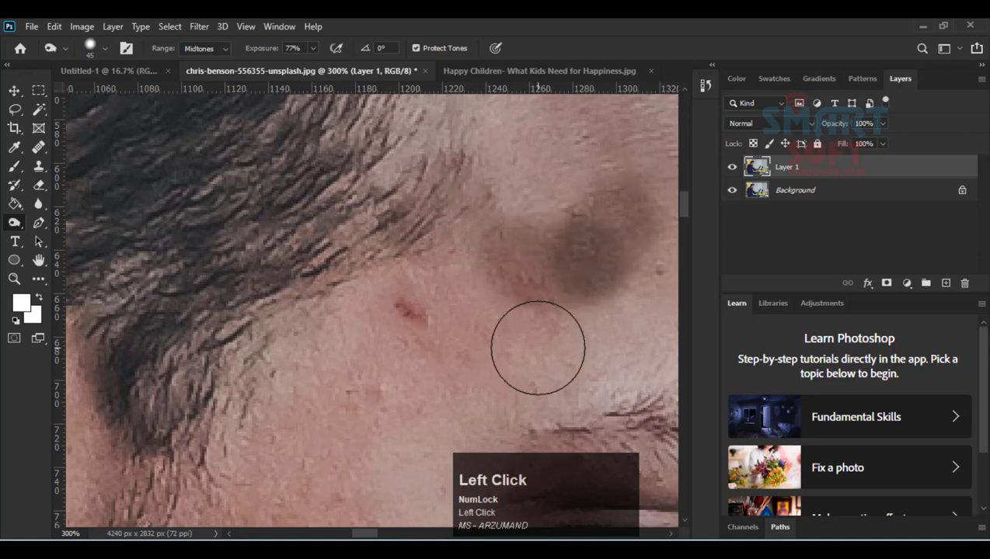
pyautogui.hotkey('ctrl', 'z')
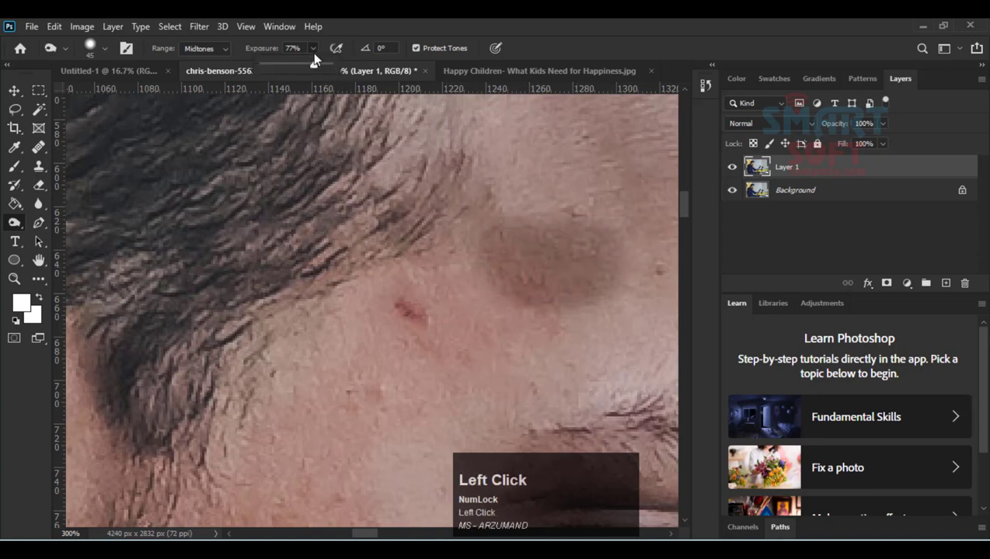
# Lower the Burn exposure to 42% and darken the red blemish beside the hairline with Protect Tones on.
pyautogui.click(466, 22)
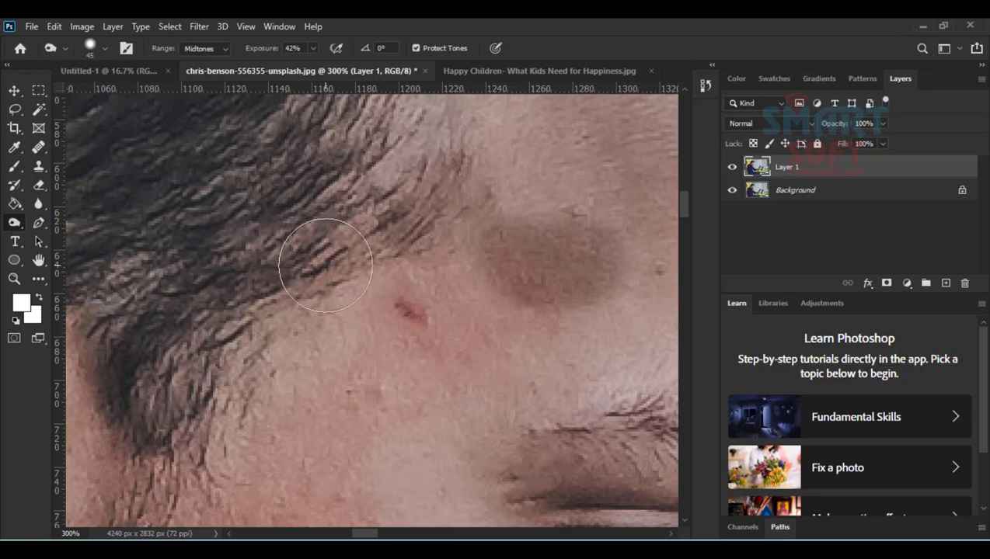
pyautogui.moveTo(382, 309)
pyautogui.mouseDown()
pyautogui.moveTo(415, 325)
pyautogui.moveTo(373, 344)
pyautogui.mouseUp()
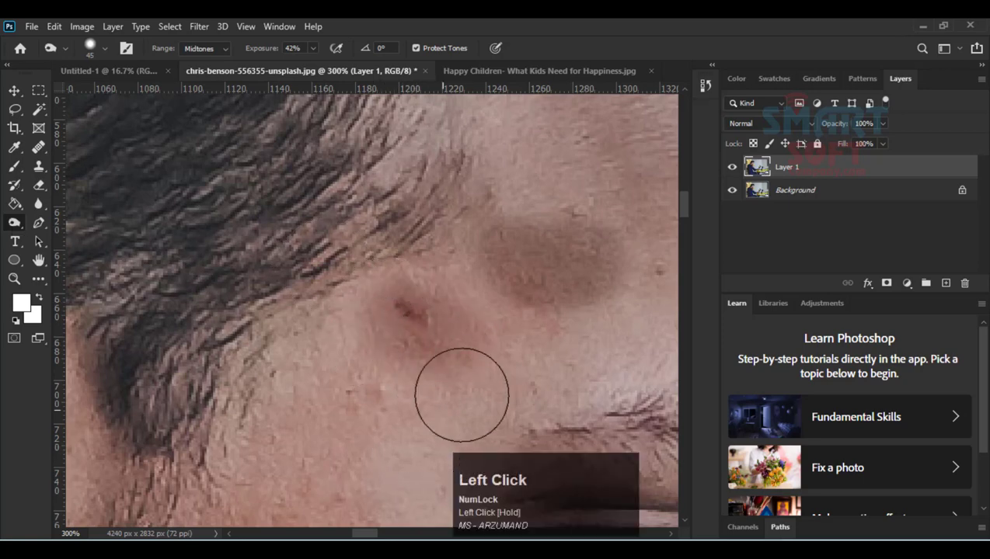
# Try burning the back of the hand holding the cup at 42% exposure.
pyautogui.press('space')
pyautogui.moveTo(385, 289); pyautogui.dragTo(152, 172)
pyautogui.moveTo(418, 291); pyautogui.dragTo(442, 125)
pyautogui.moveTo(379, 435); pyautogui.dragTo(452, 179)
pyautogui.moveTo(448, 252); pyautogui.dragTo(424, 113)
pyautogui.moveTo(412, 342)
pyautogui.mouseDown()
pyautogui.moveTo(411, 220)
pyautogui.moveTo(350, 157)
pyautogui.mouseUp()
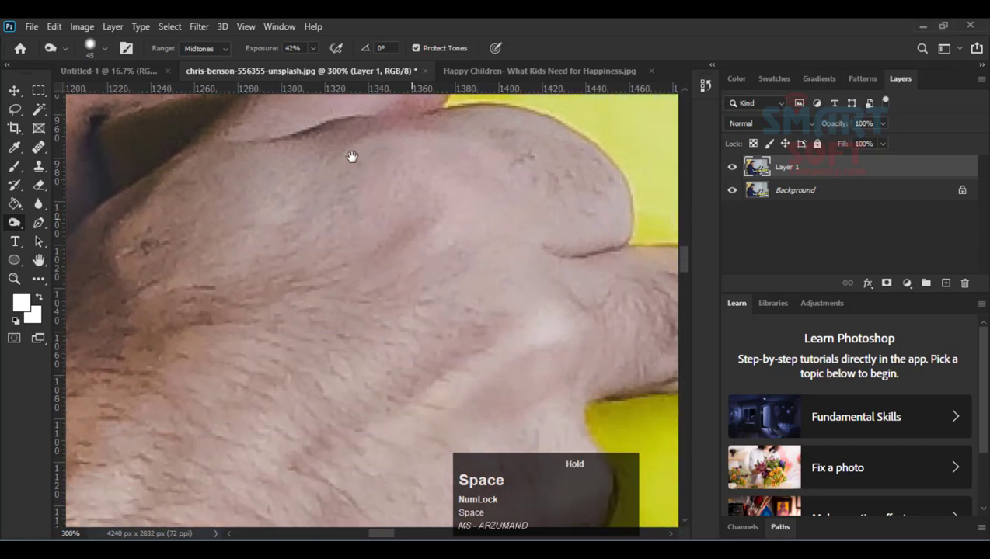
pyautogui.hotkey('ctrl', '-')
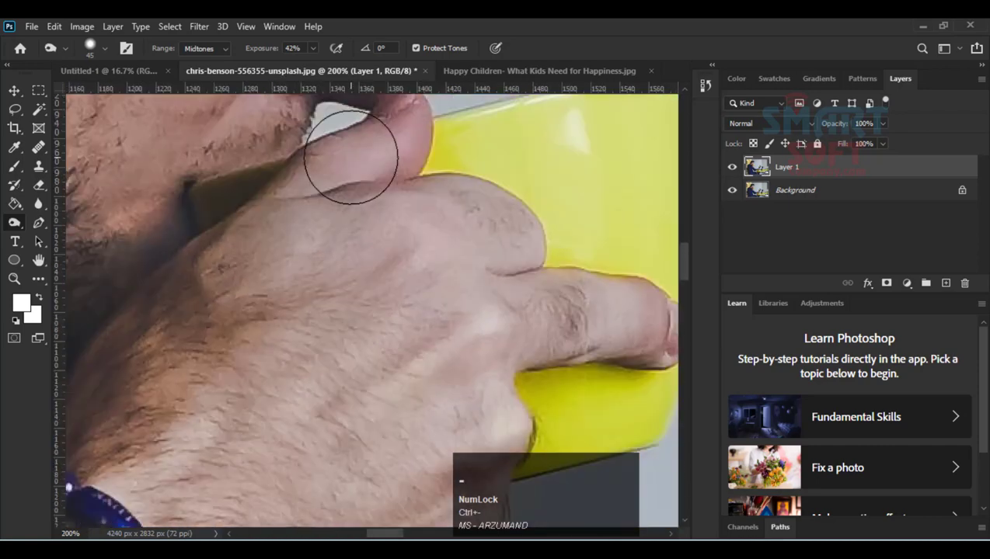
pyautogui.moveTo(485, 263); pyautogui.dragTo(481, 244)
pyautogui.moveTo(407, 205)
pyautogui.mouseDown()
pyautogui.moveTo(454, 251)
pyautogui.moveTo(493, 354)
pyautogui.moveTo(495, 416)
pyautogui.moveTo(411, 210)
pyautogui.moveTo(397, 191)
pyautogui.moveTo(450, 327)
pyautogui.moveTo(303, 96)
pyautogui.mouseUp()
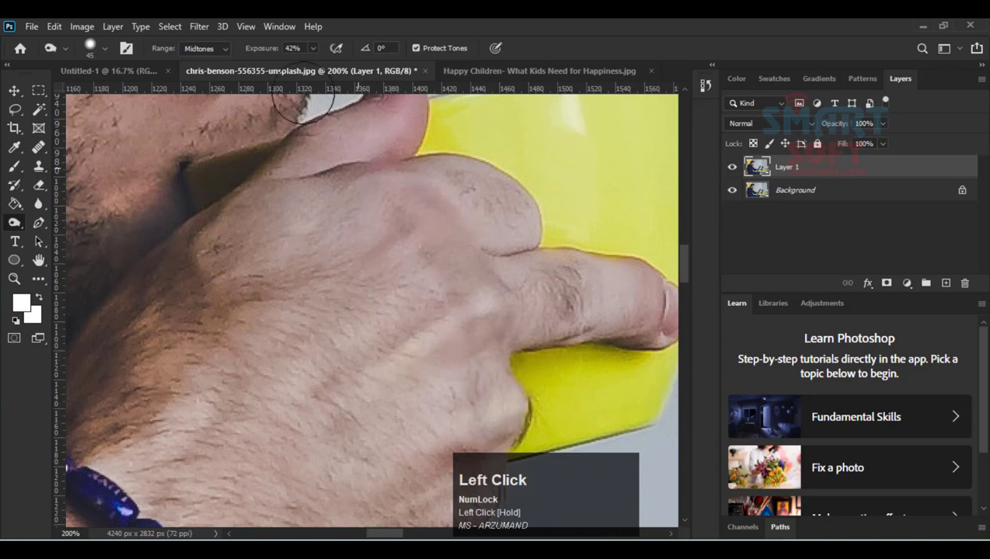
# Set the Burn exposure to 6%, undo the last hand stroke, and darken the back of the hand again.
pyautogui.click(293, 50)
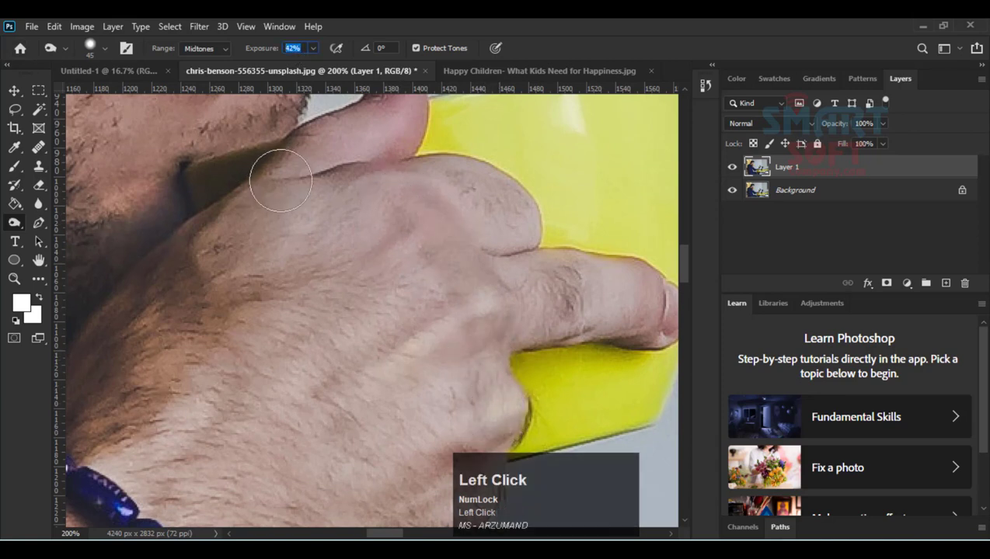
pyautogui.write('6')
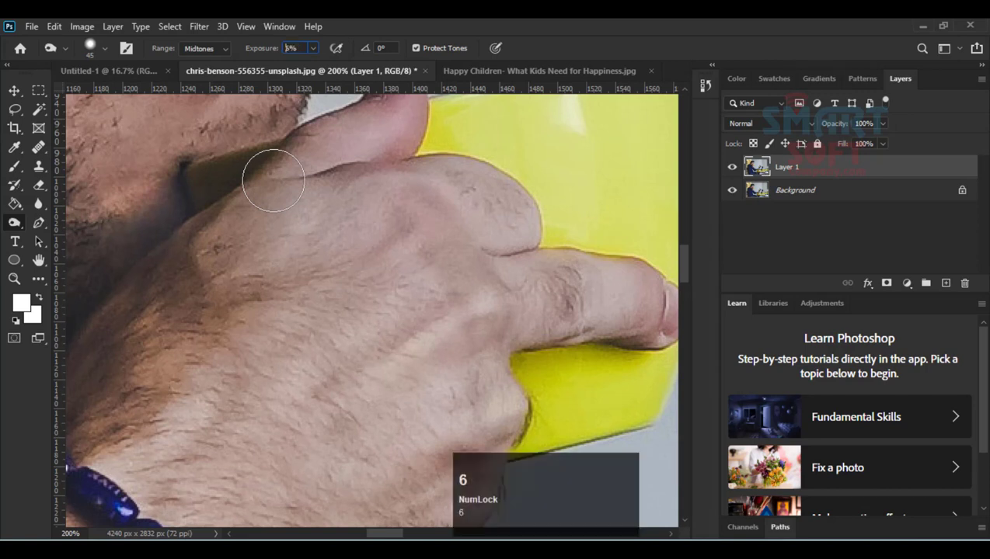
pyautogui.press('Return')
pyautogui.hotkey('ctrl', 'z')
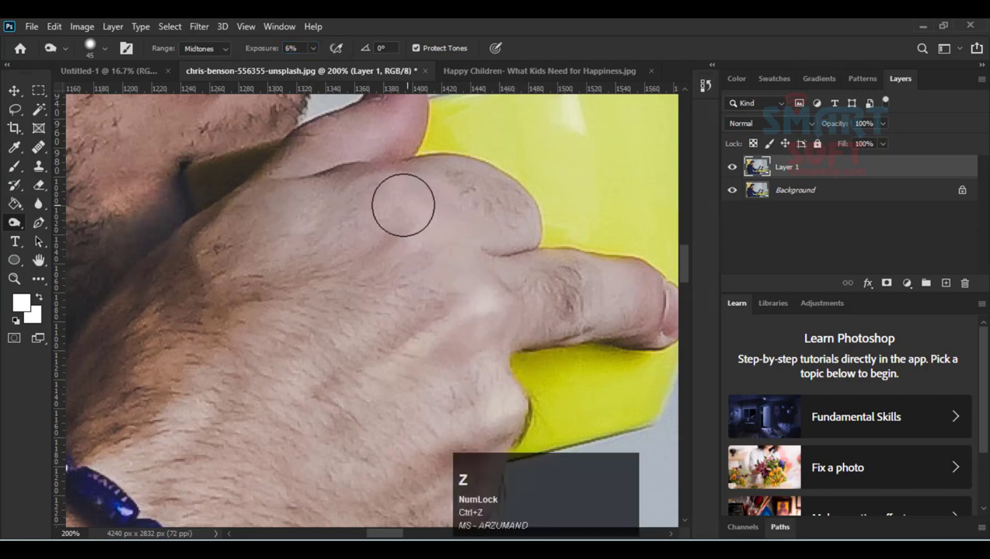
pyautogui.moveTo(402, 204)
pyautogui.mouseDown()
pyautogui.moveTo(448, 235)
pyautogui.moveTo(478, 323)
pyautogui.moveTo(491, 450)
pyautogui.moveTo(500, 403)
pyautogui.moveTo(463, 262)
pyautogui.moveTo(403, 209)
pyautogui.moveTo(395, 215)
pyautogui.moveTo(471, 336)
pyautogui.moveTo(477, 438)
pyautogui.moveTo(493, 317)
pyautogui.moveTo(392, 184)
pyautogui.moveTo(281, 220)
pyautogui.moveTo(408, 212)
pyautogui.moveTo(257, 222)
pyautogui.moveTo(314, 278)
pyautogui.moveTo(358, 273)
pyautogui.mouseUp()
pyautogui.press('F9')
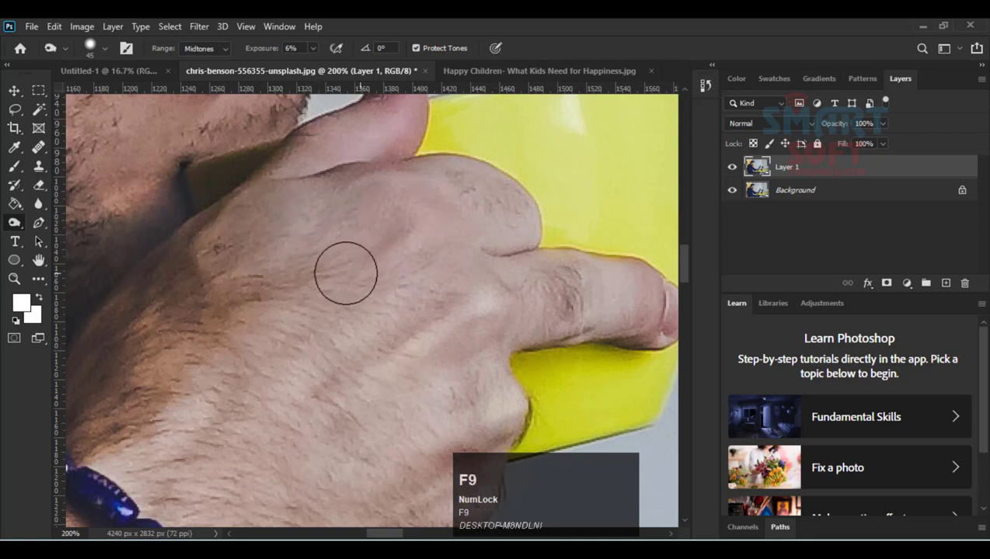
# Switch to the Sponge tool with a 92 px brush, keeping Saturate mode.
pyautogui.rightClick(21, 221)
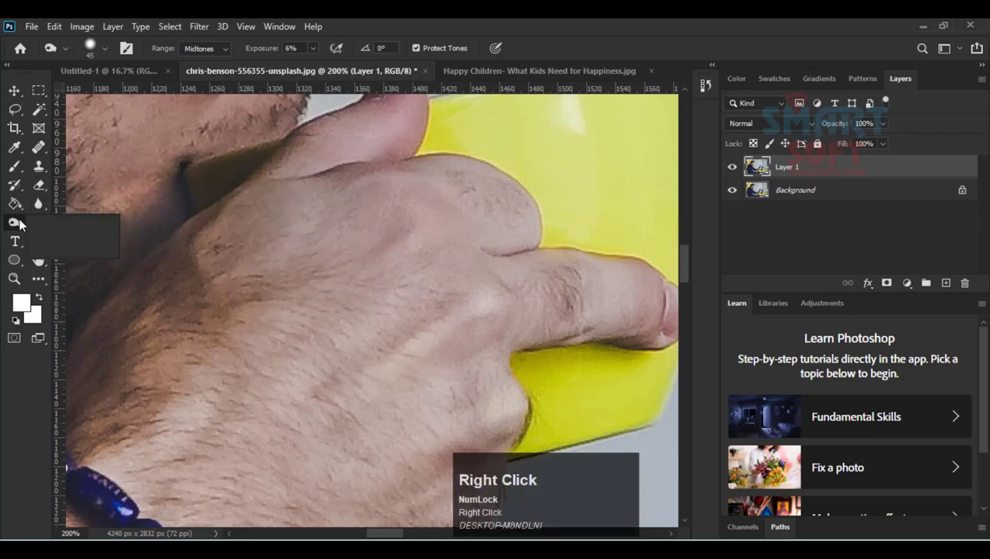
pyautogui.click(56, 252)
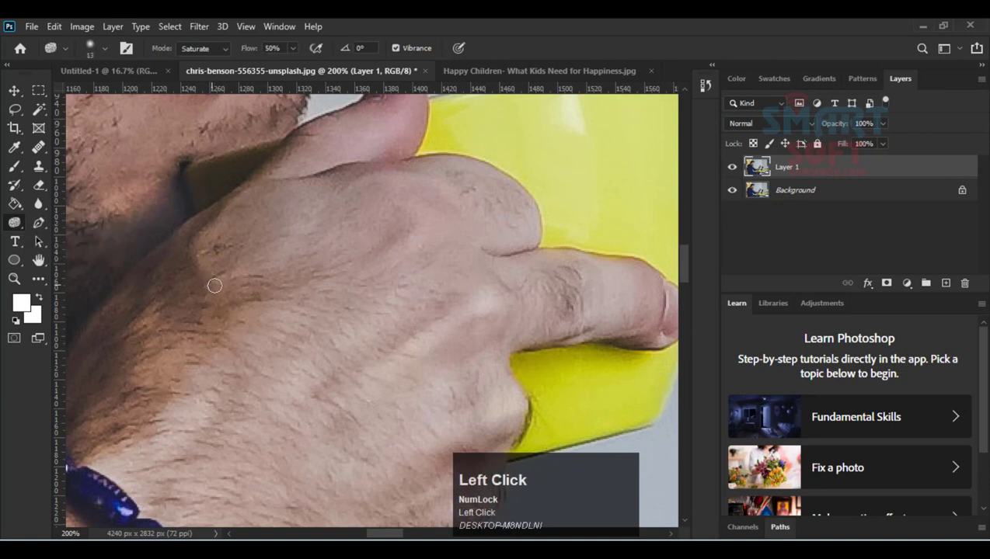
pyautogui.moveTo(250, 304)
pyautogui.mouseDown()
pyautogui.moveTo(332, 306)
pyautogui.moveTo(295, 300)
pyautogui.mouseUp()
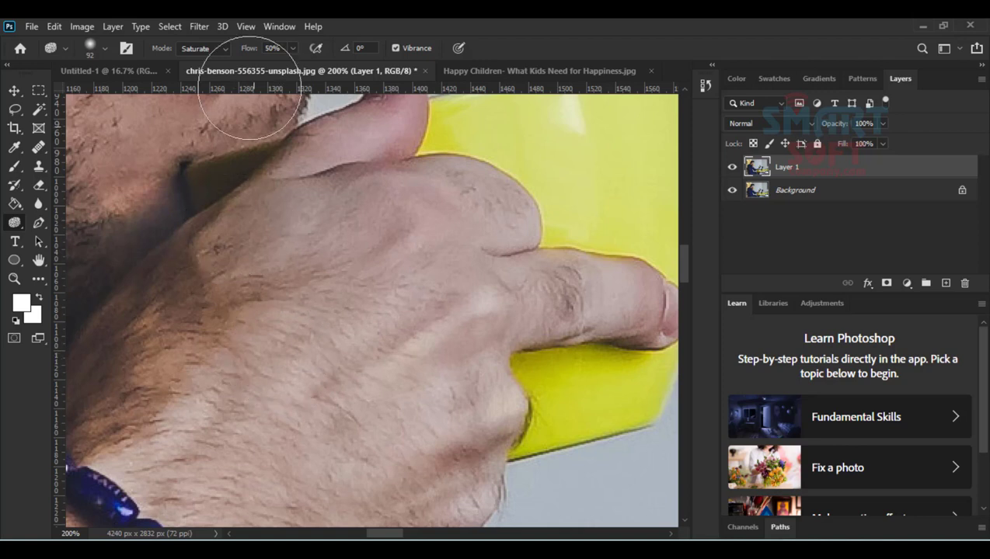
pyautogui.click(207, 48)
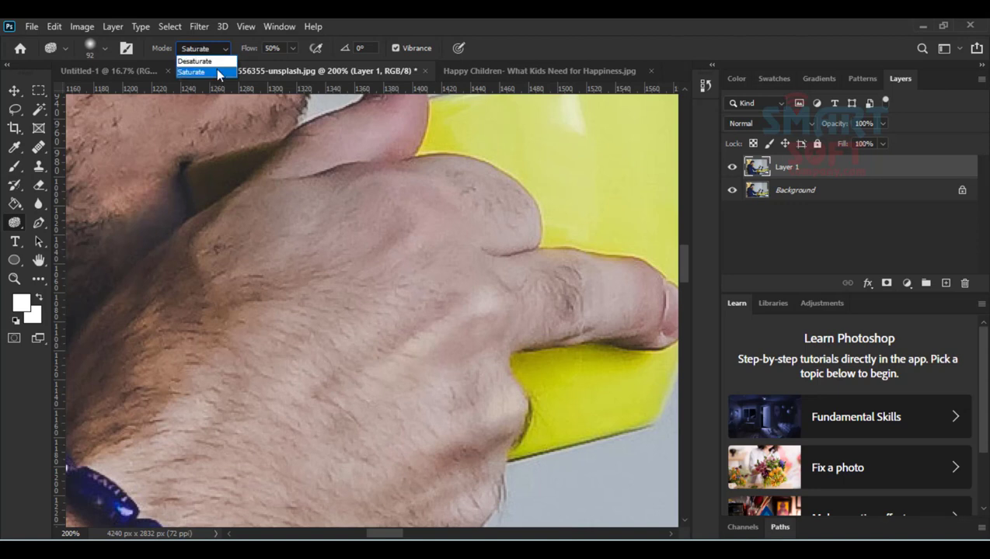
pyautogui.click(594, 25)
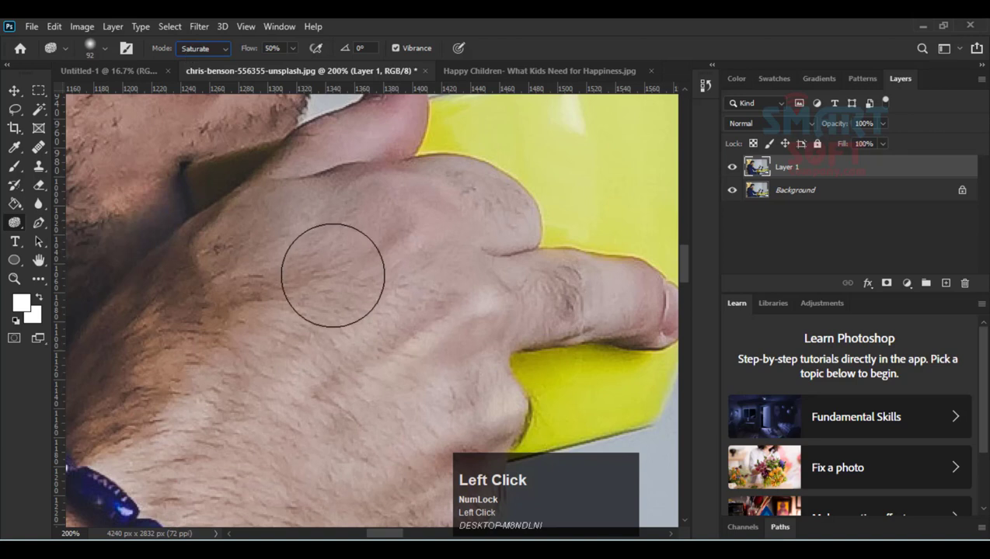
# Switch the Sponge to Desaturate with a 46 px brush and drain the color from the beard at 50% flow.
pyautogui.moveTo(333, 276); pyautogui.dragTo(294, 259)
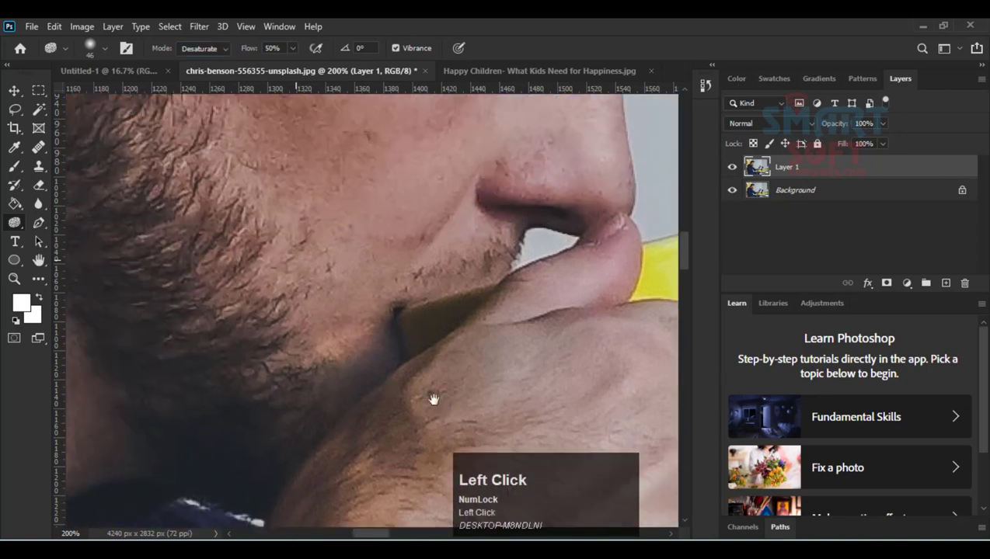
pyautogui.moveTo(432, 399); pyautogui.dragTo(327, 221)
pyautogui.click(349, 311)
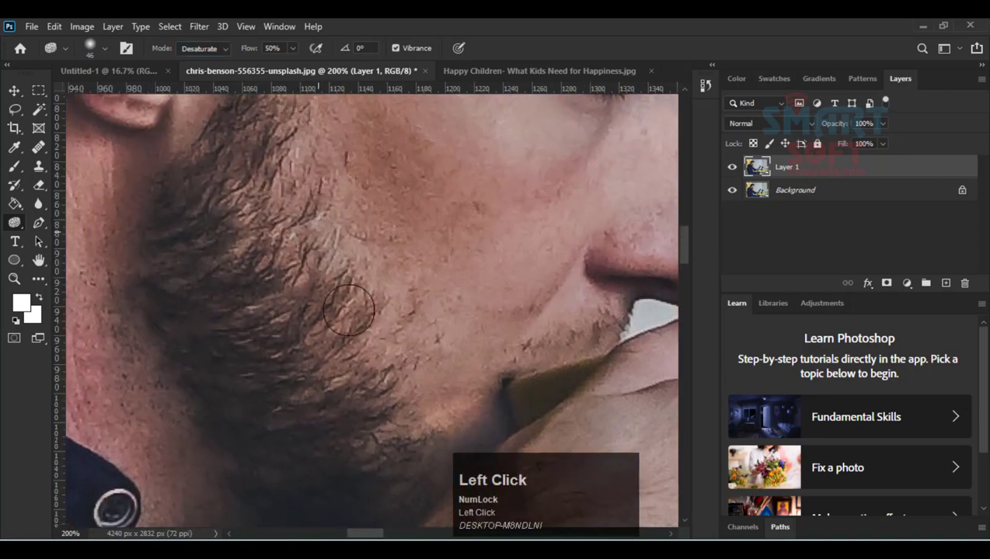
pyautogui.moveTo(349, 310)
pyautogui.mouseDown()
pyautogui.moveTo(292, 206)
pyautogui.moveTo(318, 298)
pyautogui.moveTo(268, 193)
pyautogui.moveTo(258, 198)
pyautogui.moveTo(288, 266)
pyautogui.moveTo(298, 268)
pyautogui.moveTo(284, 157)
pyautogui.moveTo(291, 287)
pyautogui.moveTo(347, 396)
pyautogui.moveTo(258, 245)
pyautogui.mouseUp()
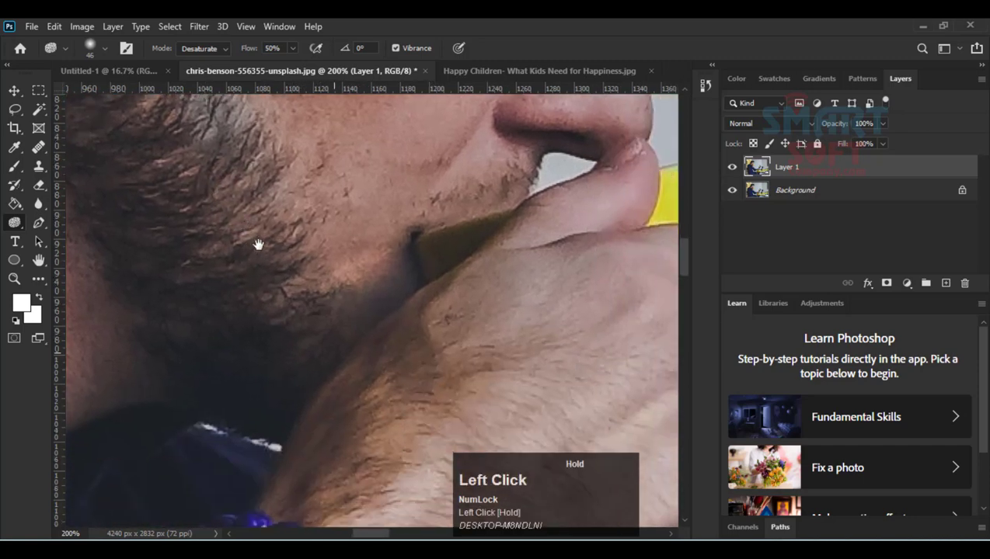
pyautogui.moveTo(233, 197); pyautogui.dragTo(306, 322)
pyautogui.moveTo(217, 232); pyautogui.dragTo(315, 375)
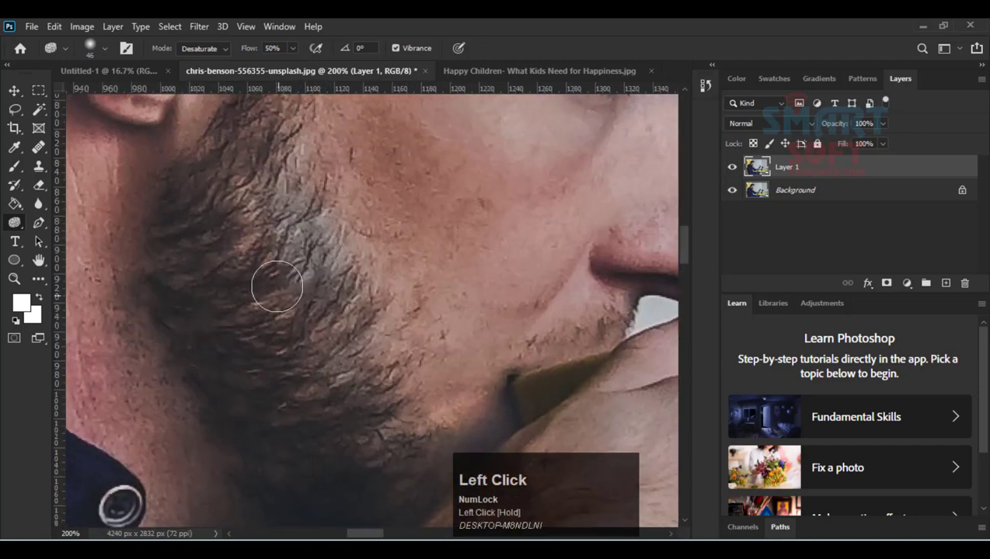
pyautogui.moveTo(276, 287)
pyautogui.mouseDown()
pyautogui.moveTo(234, 149)
pyautogui.moveTo(240, 184)
pyautogui.moveTo(340, 321)
pyautogui.moveTo(313, 329)
pyautogui.mouseUp()
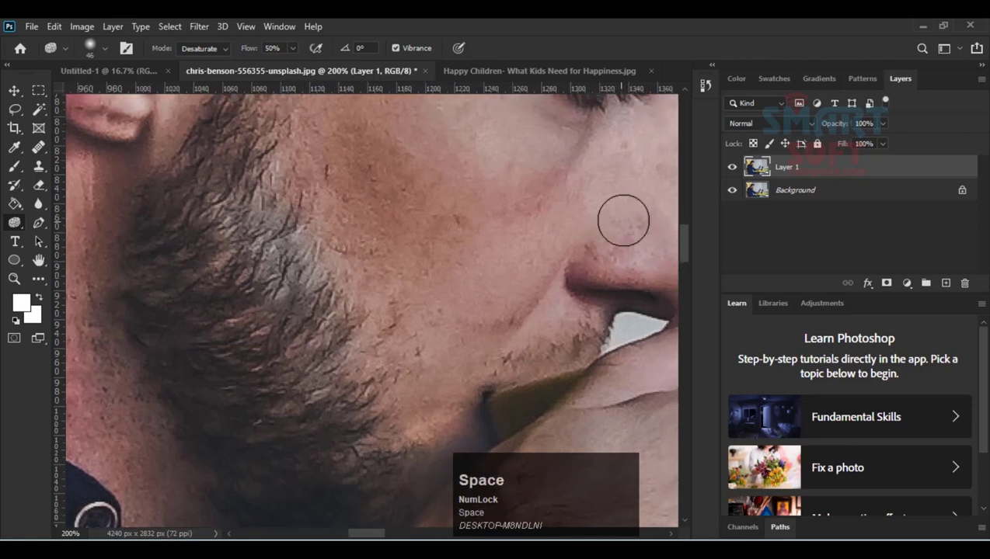
# Toggle the visibility of Layer 1 to compare the desaturated beard with the original photo.
pyautogui.click(732, 168)
pyautogui.click(733, 168)
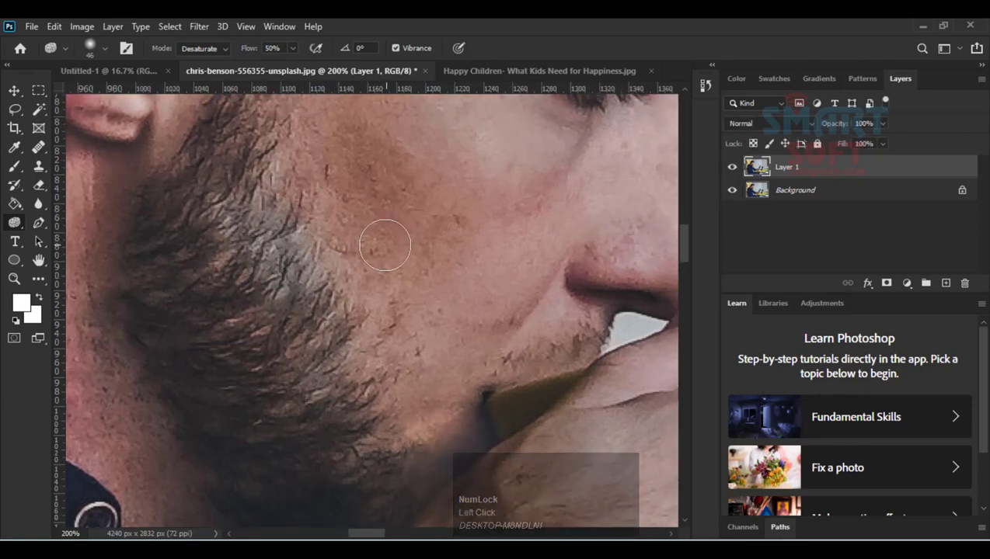
# Set the Sponge tool's mode to Saturate.
pyautogui.click(203, 49)
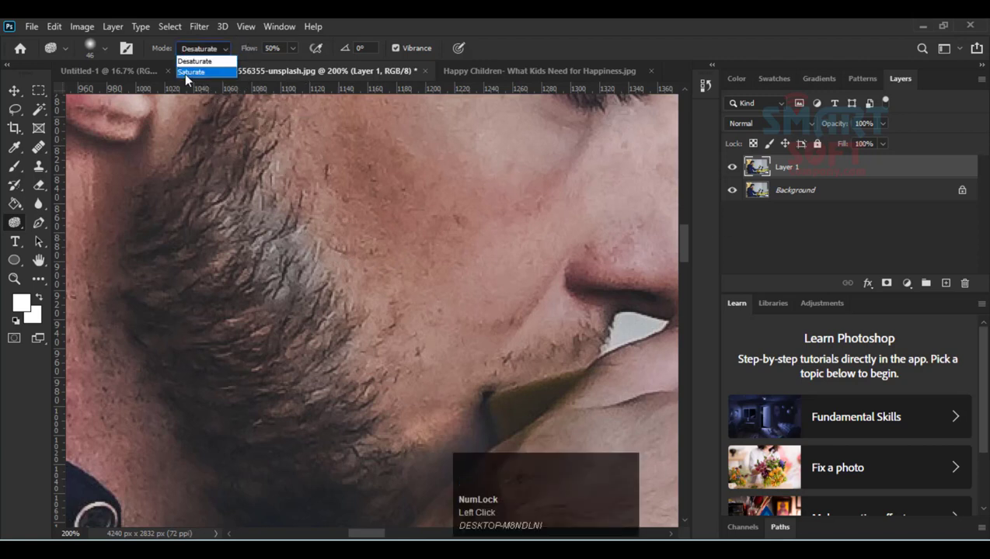
pyautogui.click(263, 79)
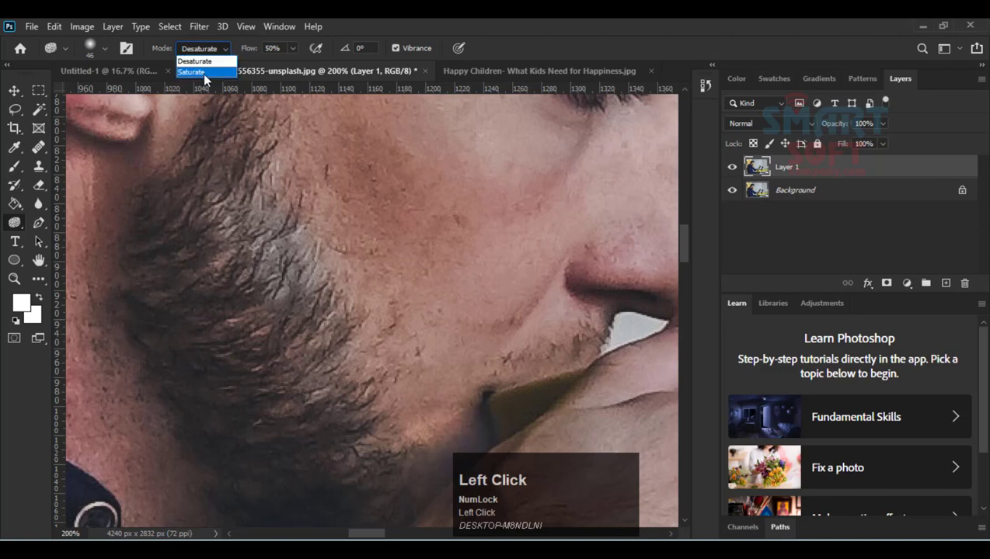
pyautogui.click(203, 73)
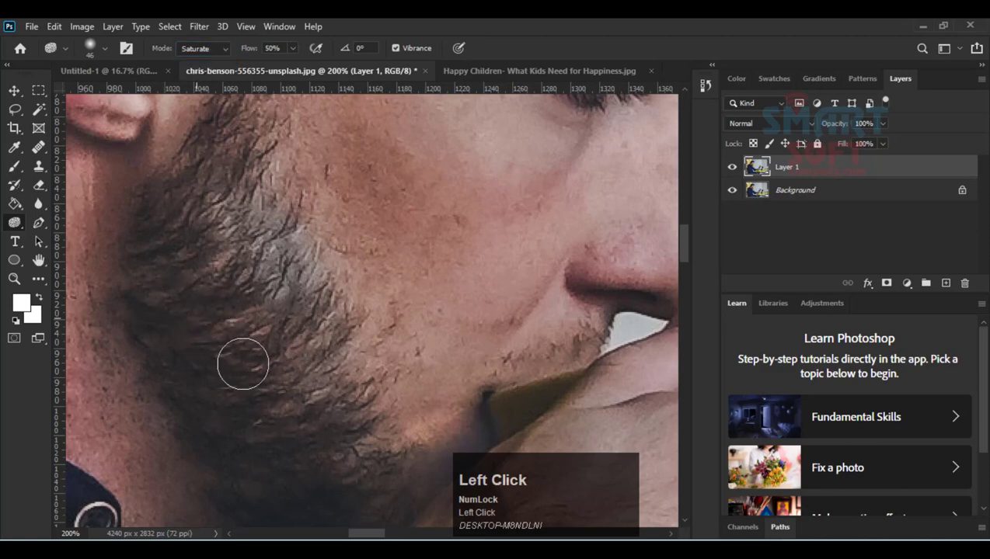
# Paint over the beard and jawline on Layer 1 with the 46 px Sponge at 50% flow to saturate their color.
pyautogui.moveTo(242, 364)
pyautogui.mouseDown()
pyautogui.moveTo(265, 388)
pyautogui.moveTo(211, 255)
pyautogui.moveTo(284, 333)
pyautogui.moveTo(312, 344)
pyautogui.moveTo(284, 238)
pyautogui.moveTo(244, 219)
pyautogui.moveTo(251, 282)
pyautogui.moveTo(290, 324)
pyautogui.mouseUp()
pyautogui.press('space')
pyautogui.moveTo(329, 423)
pyautogui.mouseDown()
pyautogui.moveTo(285, 255)
pyautogui.moveTo(309, 209)
pyautogui.moveTo(316, 223)
pyautogui.moveTo(320, 203)
pyautogui.moveTo(288, 254)
pyautogui.moveTo(307, 261)
pyautogui.moveTo(305, 204)
pyautogui.moveTo(316, 219)
pyautogui.mouseUp()
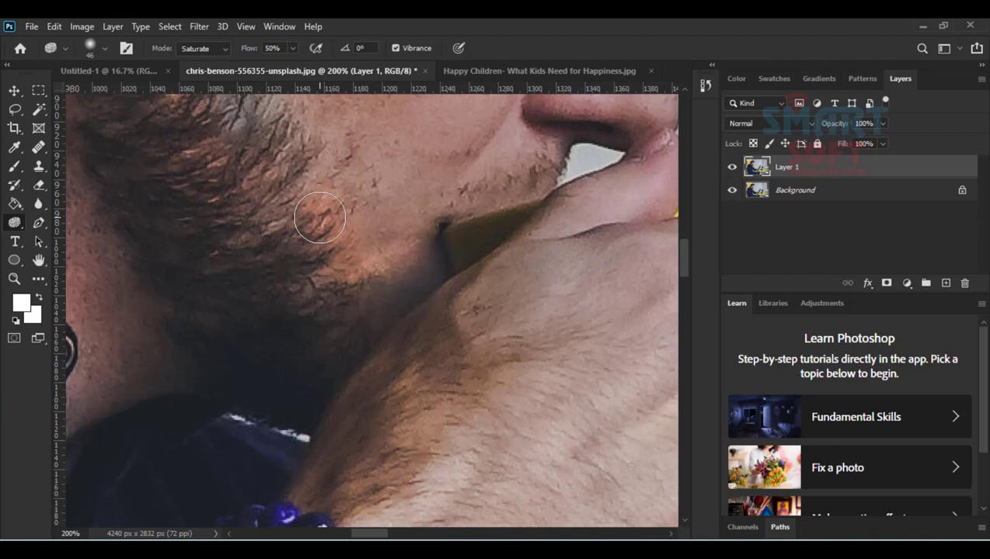
pyautogui.moveTo(332, 212)
pyautogui.mouseDown()
pyautogui.moveTo(338, 243)
pyautogui.moveTo(313, 188)
pyautogui.moveTo(273, 196)
pyautogui.moveTo(280, 241)
pyautogui.moveTo(318, 223)
pyautogui.moveTo(340, 267)
pyautogui.mouseUp()
pyautogui.click(239, 259)
# Fit the whole photo in view, hide Layer 1 to show the original, and select the Background layer.
pyautogui.hotkey('ctrl', '0')
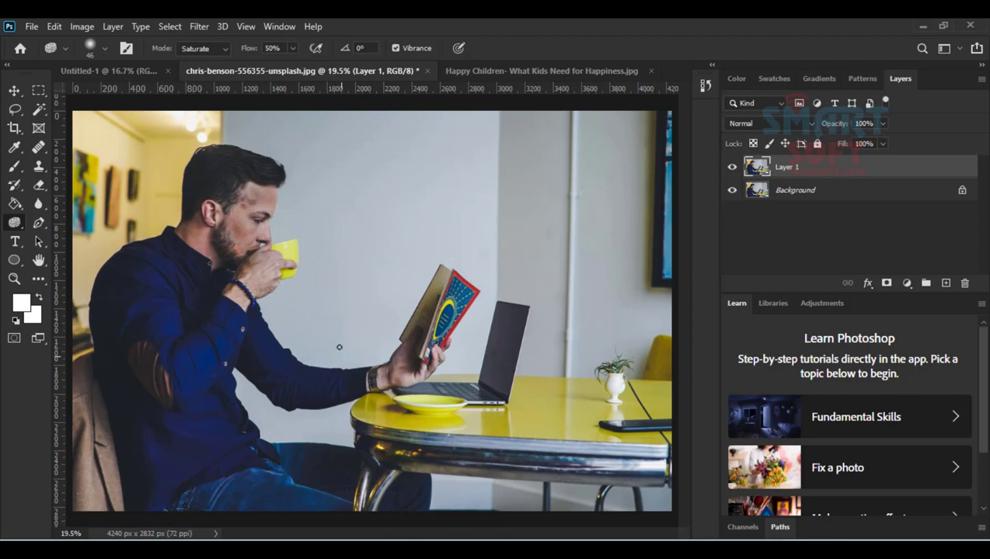
pyautogui.click(732, 167)
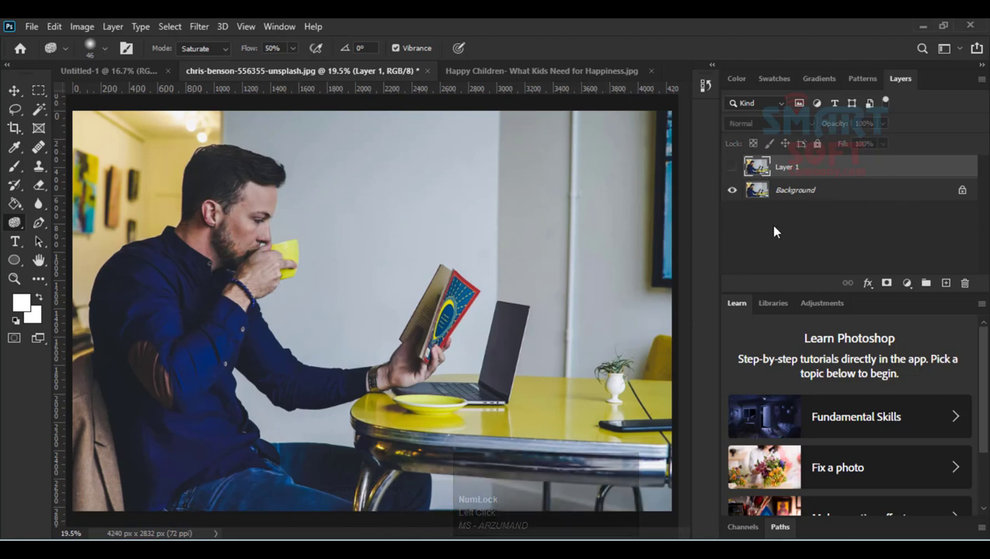
pyautogui.click(794, 201)
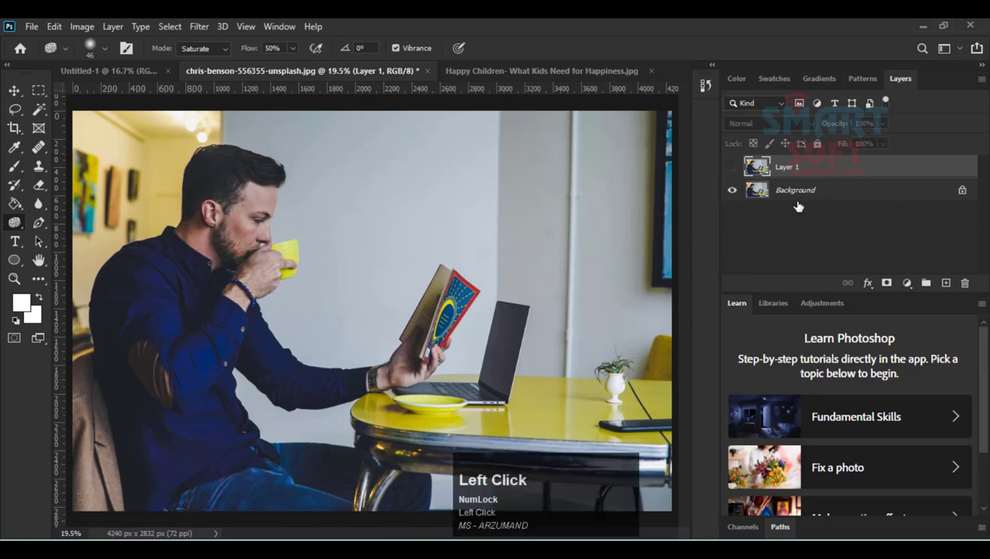
pyautogui.rightClick(15, 225)
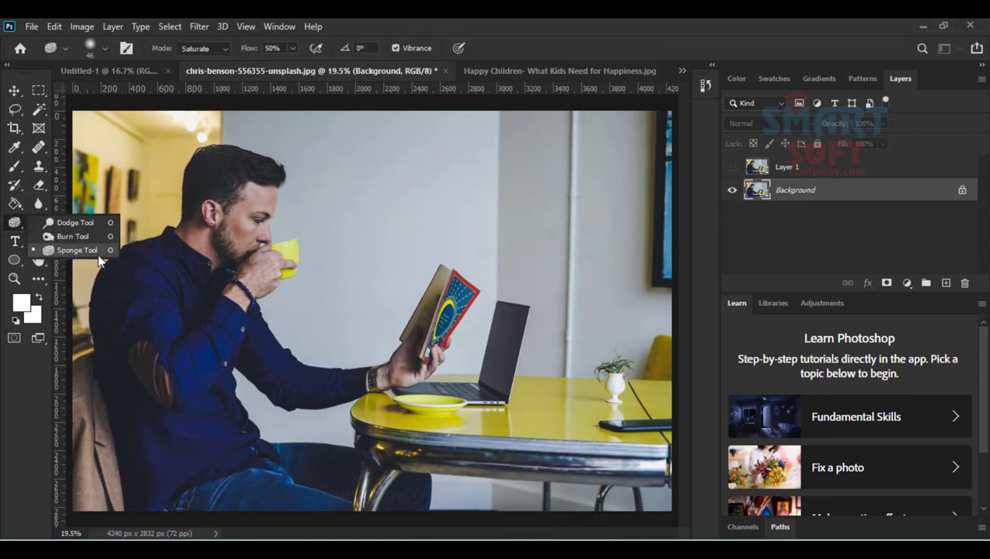
pyautogui.click(547, 17)
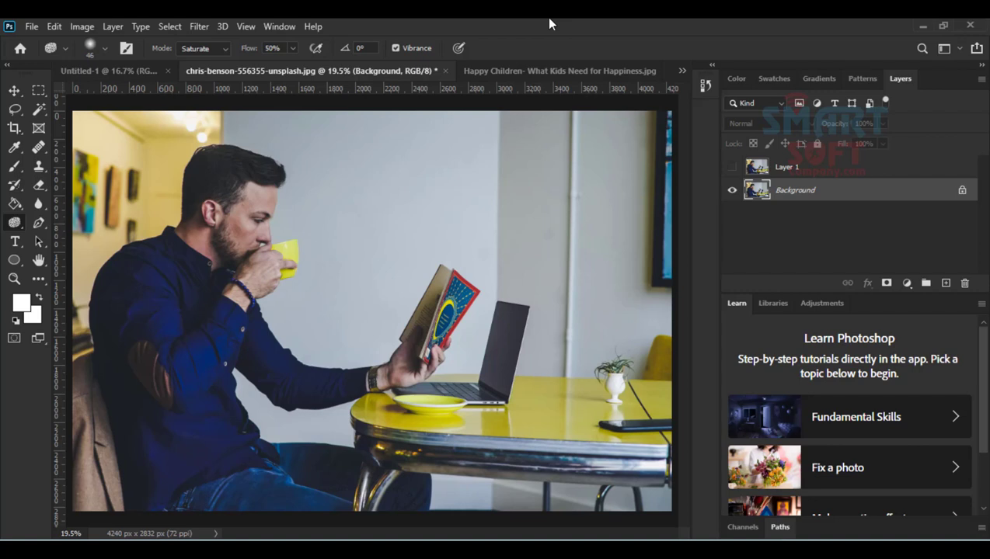
# Minimize the photo editor and close the folder window 34 to return to the desktop.
pyautogui.click(922, 26)
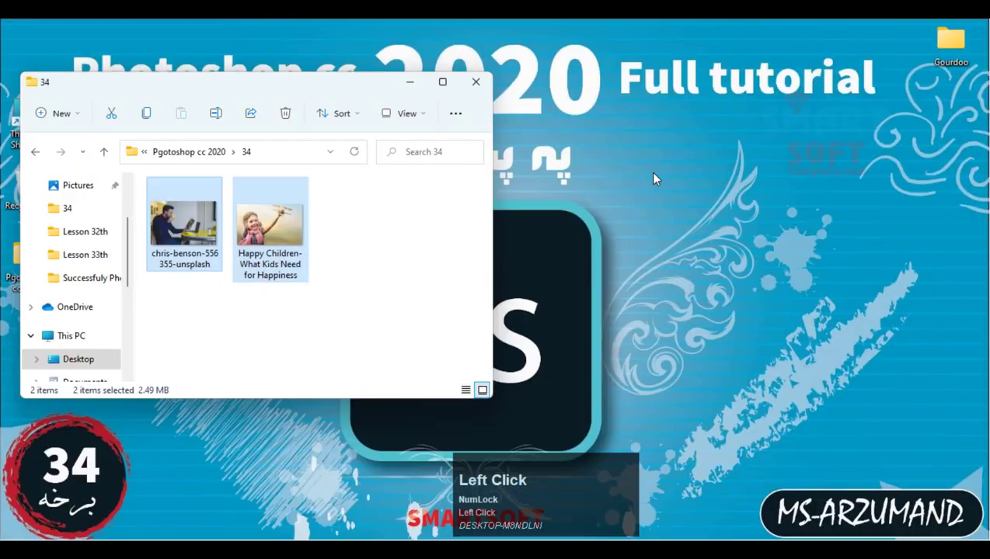
pyautogui.click(476, 81)
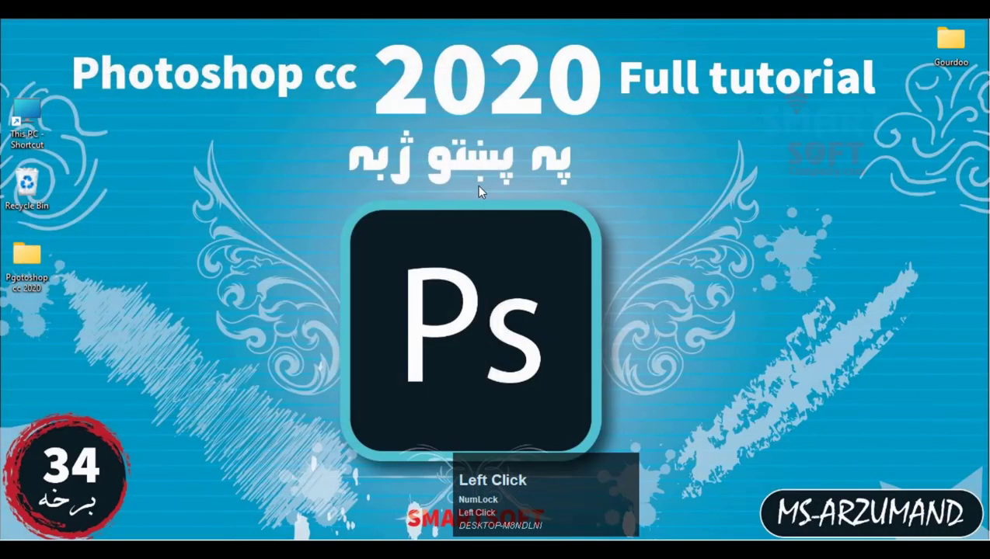